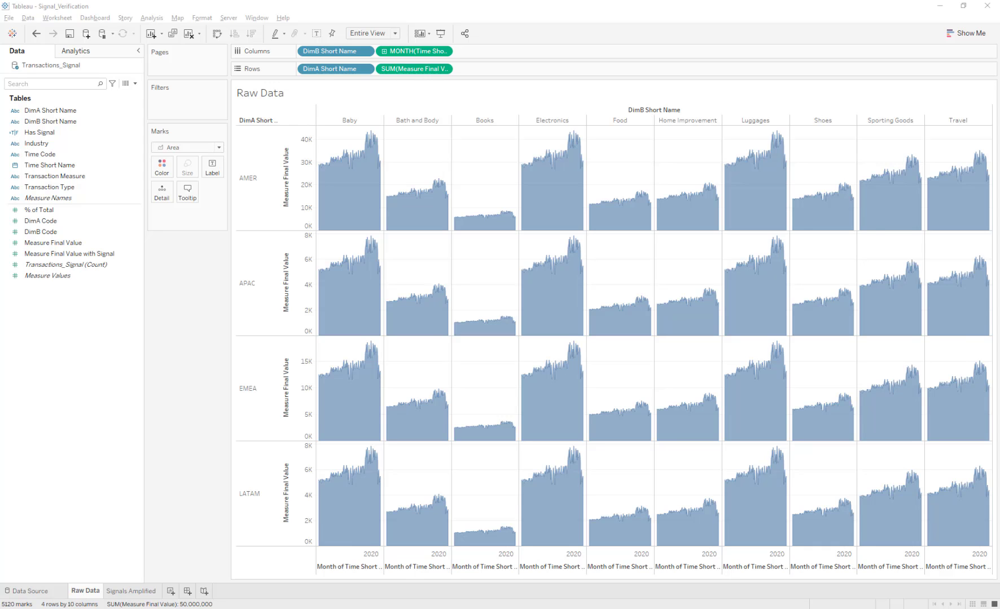
# Open the workbook Data_Generator_Input.xlsx from the Data and Signal Generator folder.
pyautogui.click(67, 550)
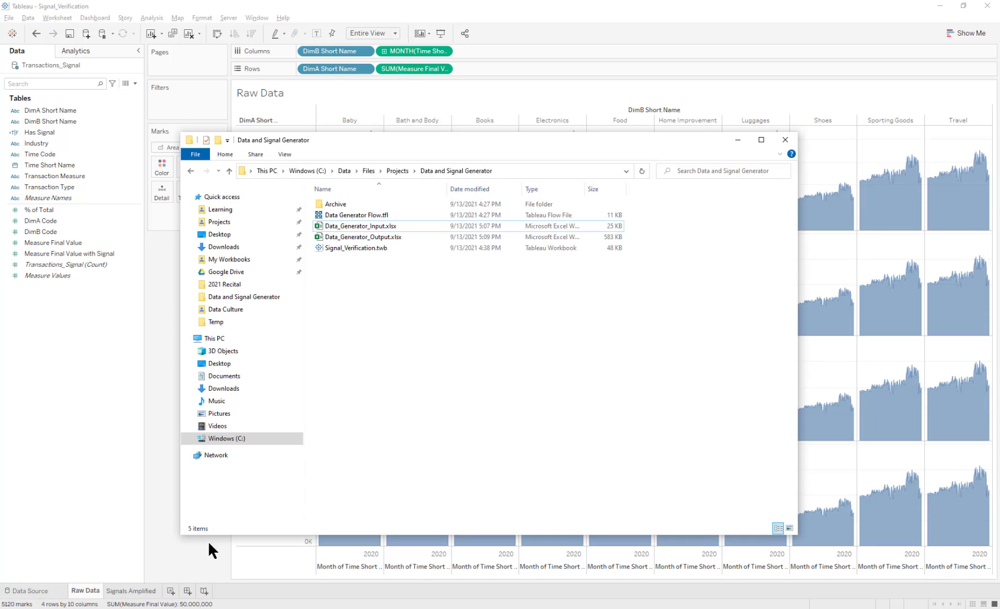
pyautogui.click(378, 226)
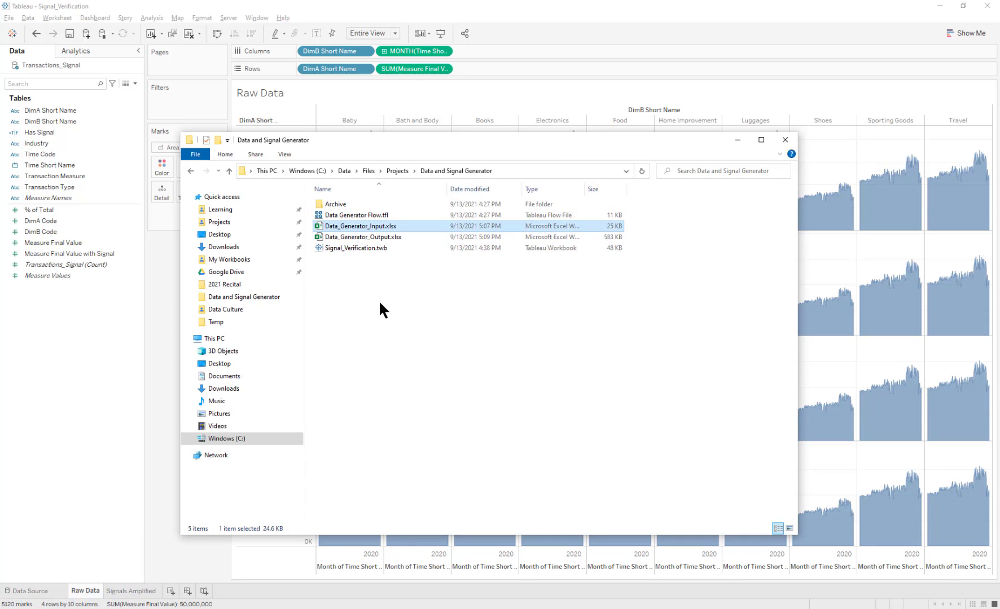
pyautogui.keyDown('ctrl'); pyautogui.click(378, 215); pyautogui.keyUp('ctrl')
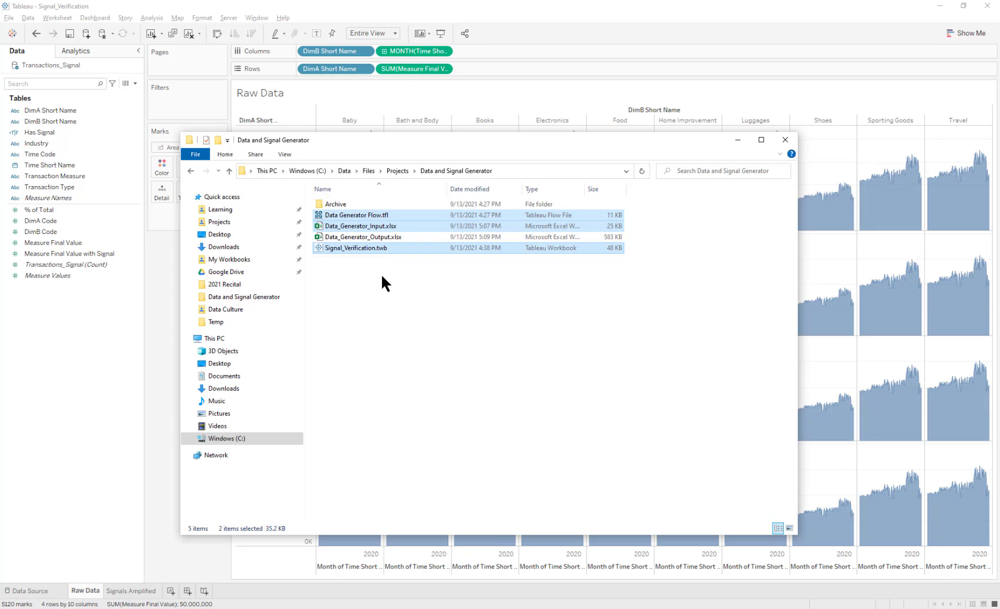
pyautogui.click(387, 318)
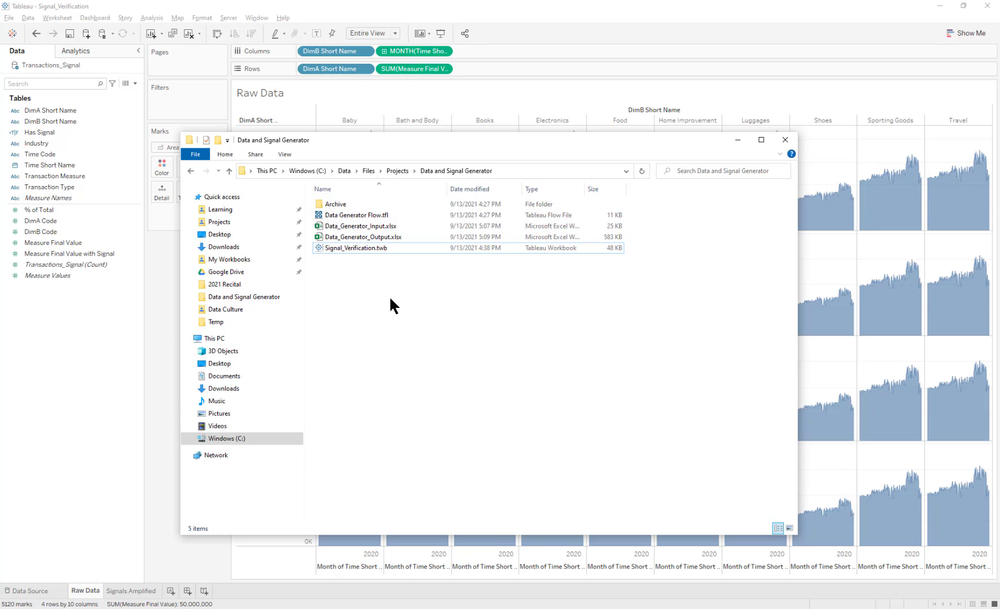
pyautogui.click(391, 228)
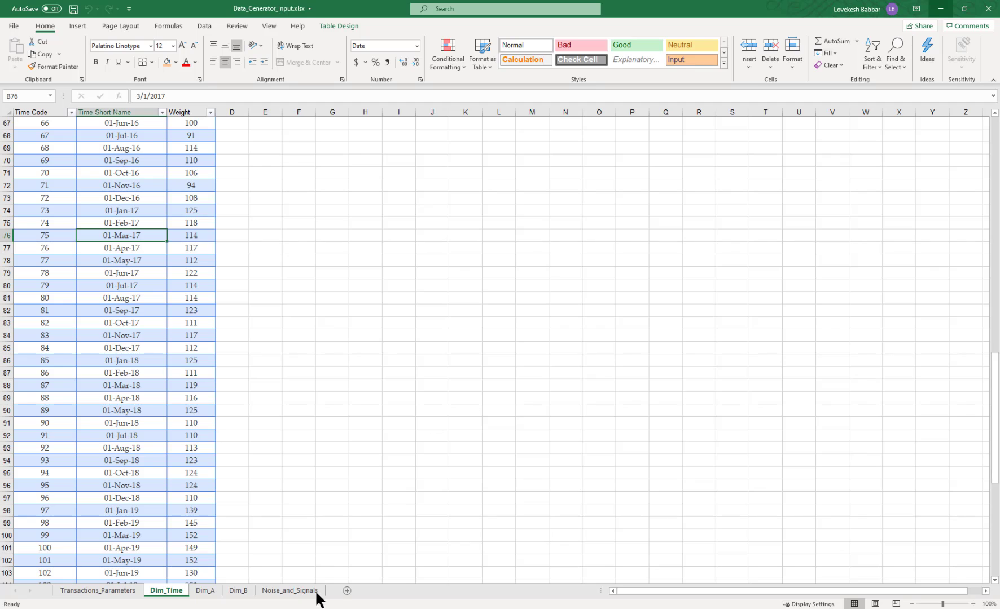
# Examine the Transaction Total on the Transactions_Parameters sheet alongside the Raw Data charts in Tableau.
pyautogui.click(107, 597)
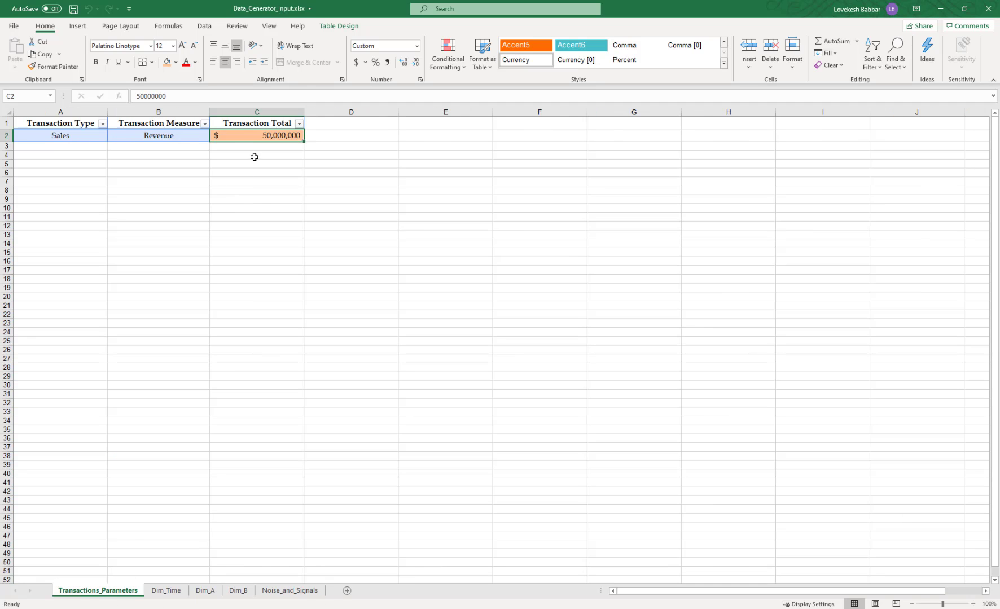
pyautogui.doubleClick(261, 140)
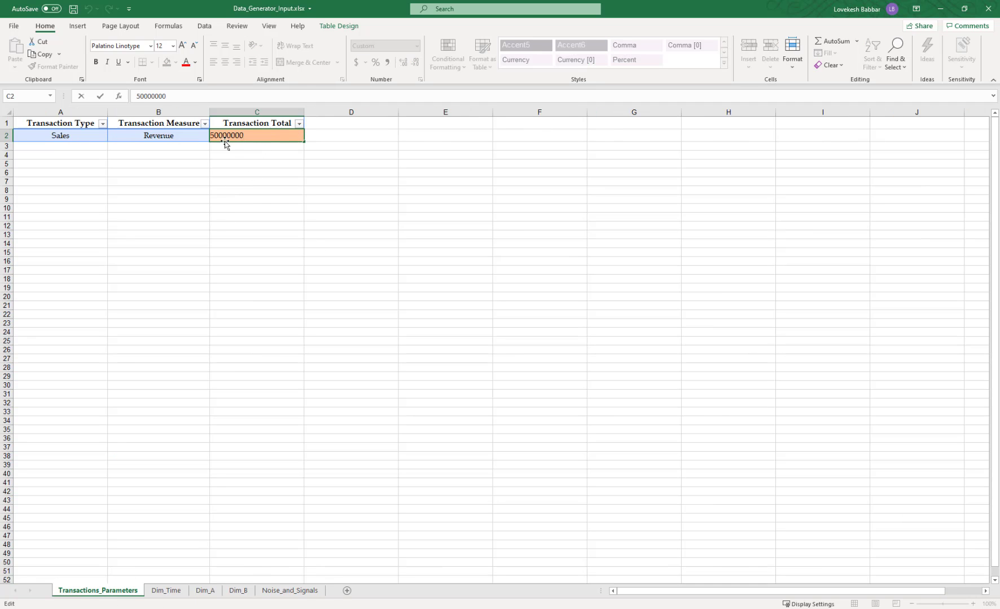
pyautogui.hotkey('alt', 'Tab')
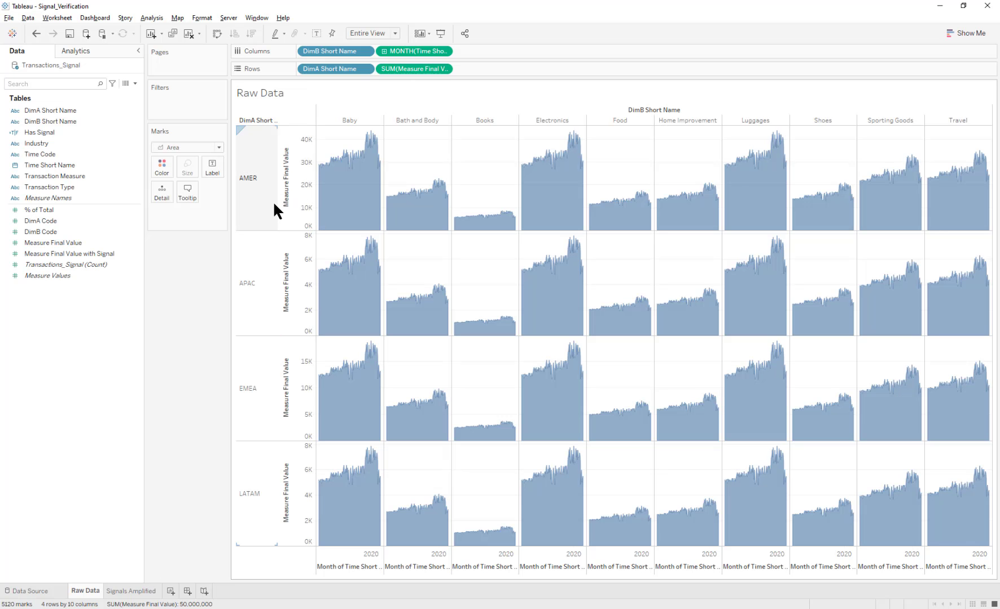
pyautogui.hotkey('alt', 'Tab')
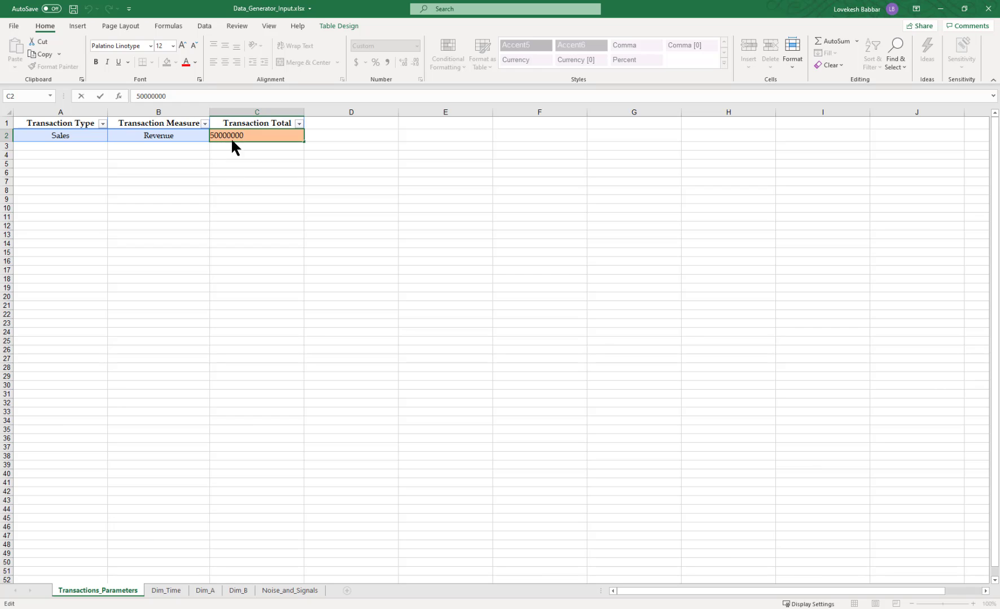
# Switch to Tableau, add a new worksheet and display the total of Measure Final Value as text.
pyautogui.hotkey('alt', 'Tab')
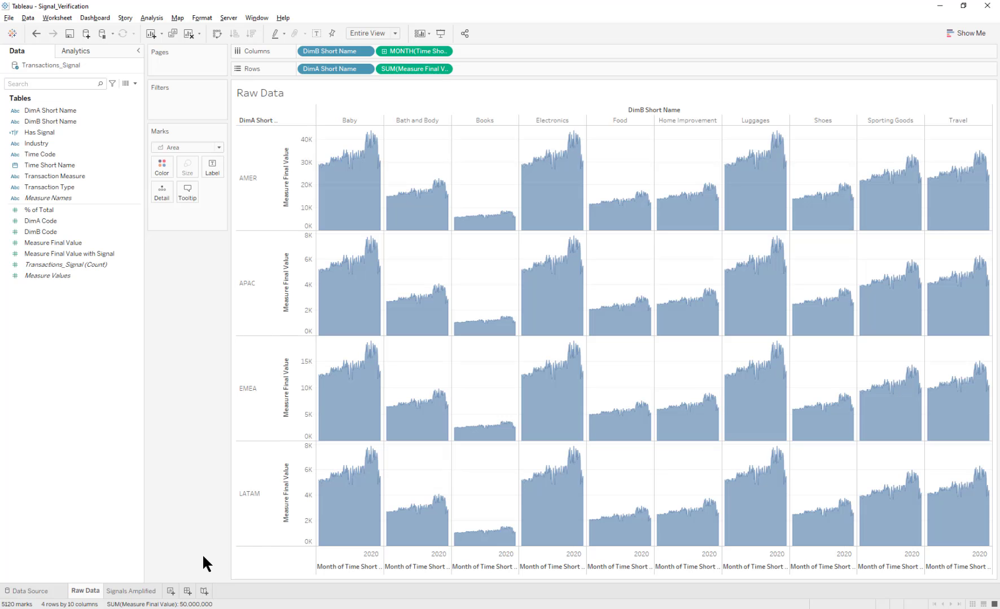
pyautogui.click(169, 590)
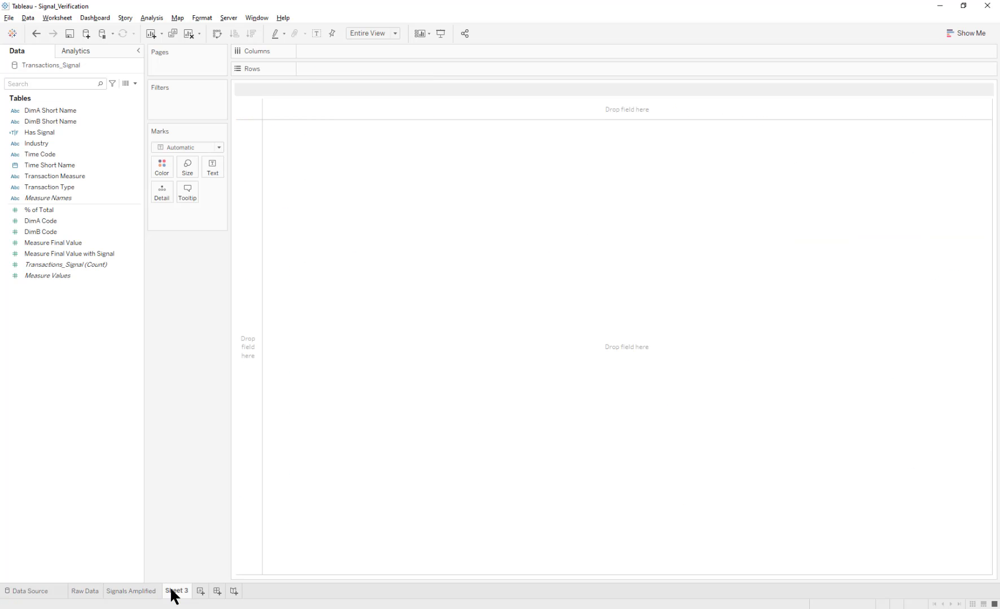
pyautogui.click(97, 242)
pyautogui.moveTo(97, 241); pyautogui.dragTo(217, 168)
pyautogui.moveTo(267, 110)
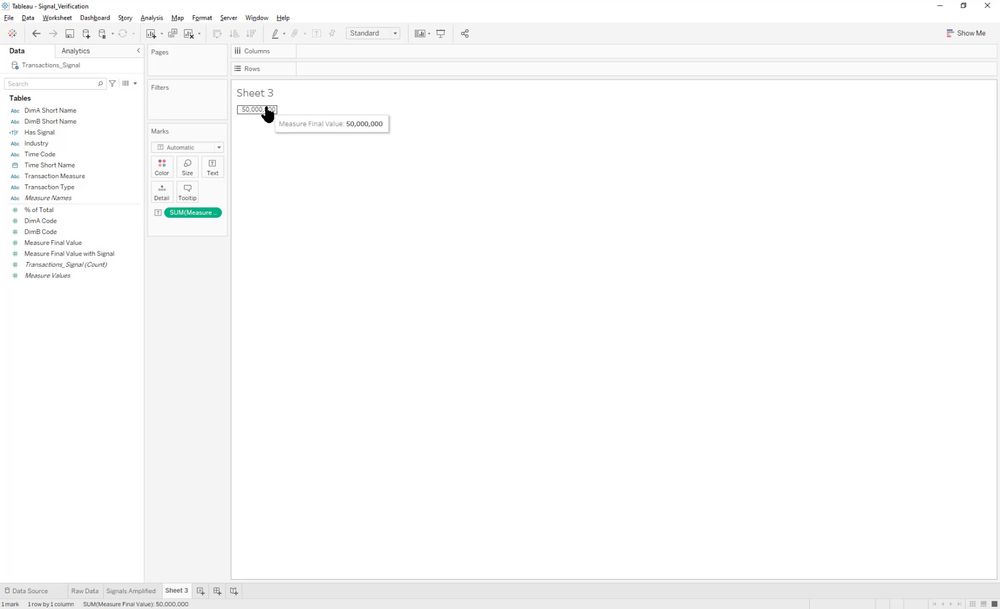
# Switch to the Excel input workbook and set the Transaction Total for Sales Revenue to 100000000.
pyautogui.hotkey('alt', 'Tab')
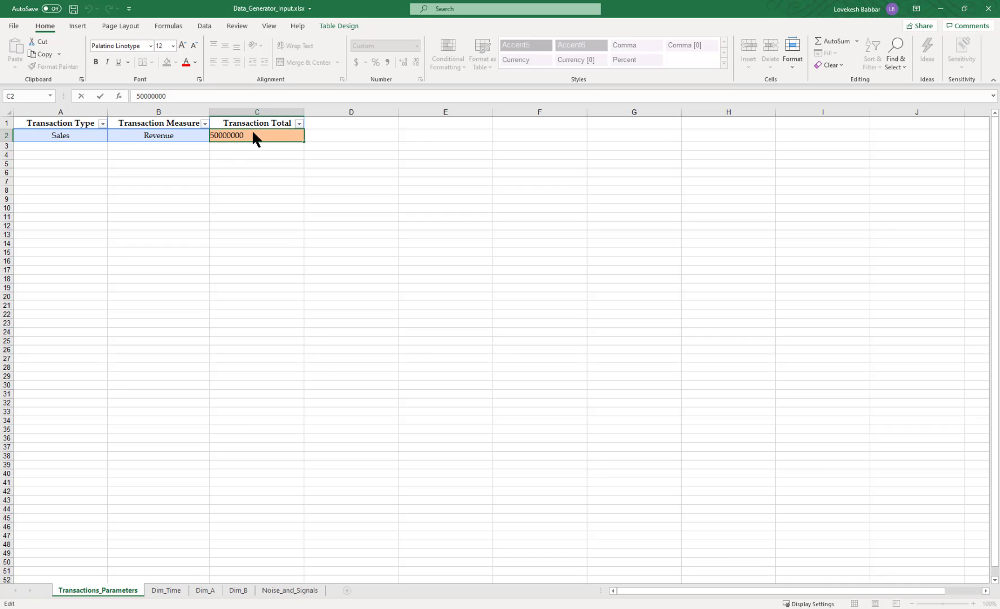
pyautogui.press('Escape')
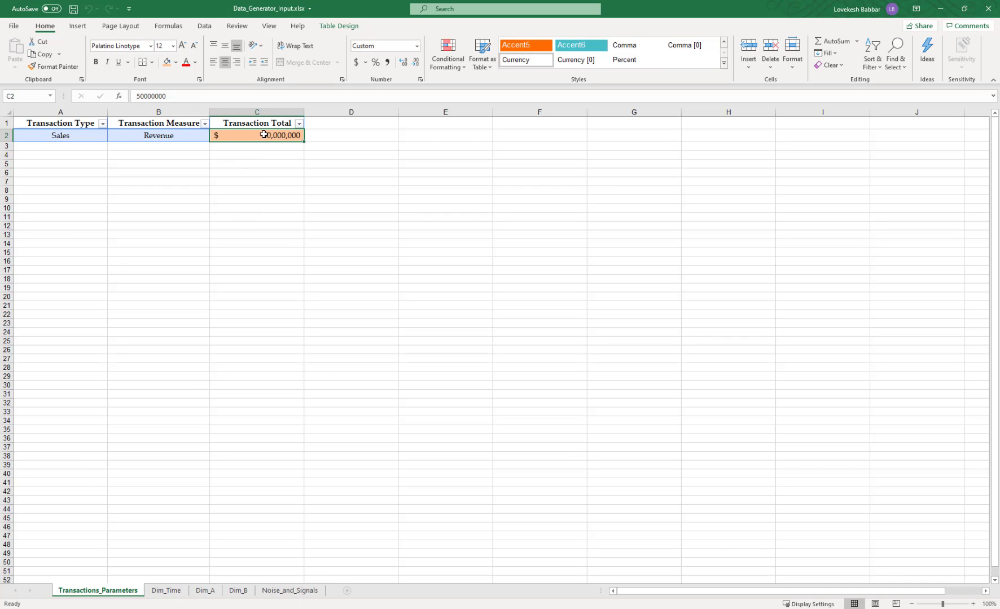
pyautogui.doubleClick(264, 135)
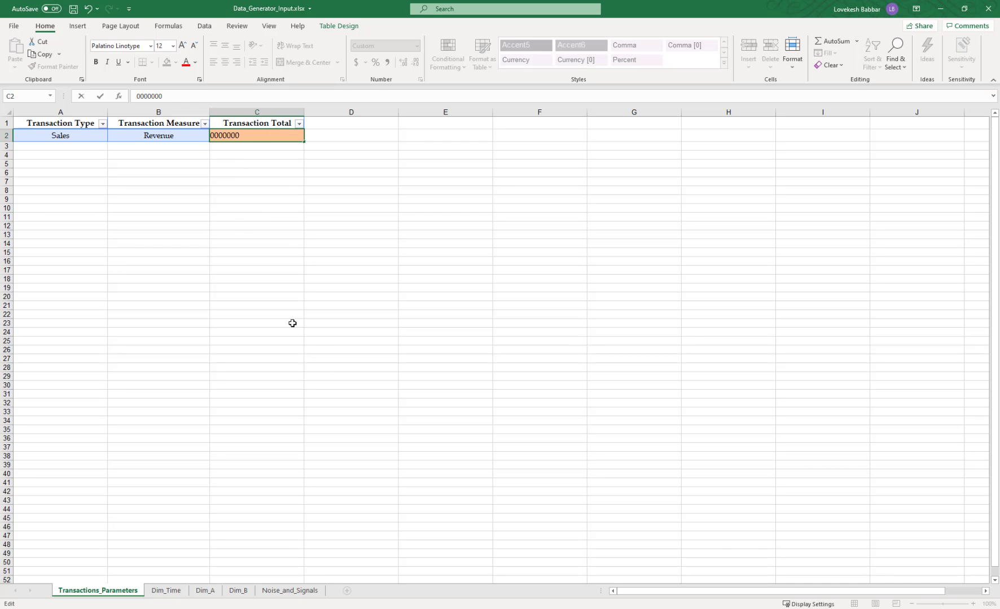
pyautogui.write('10')
pyautogui.press('Return')
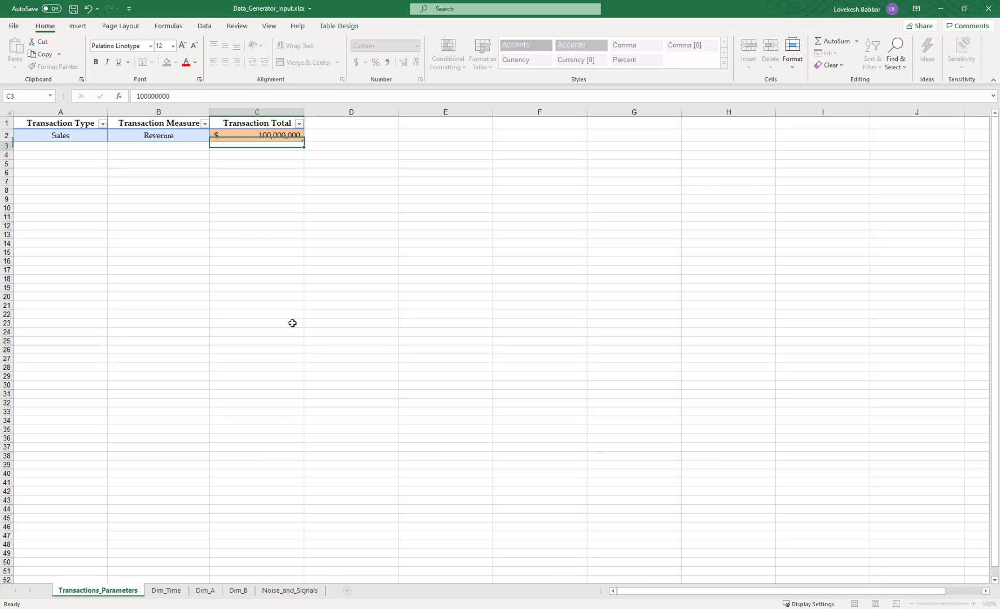
# Extend the Dim_Time table by three rows, continuing codes 129 to 131 and the months 01-Sep-21 to 01-Nov-21.
pyautogui.click(179, 590)
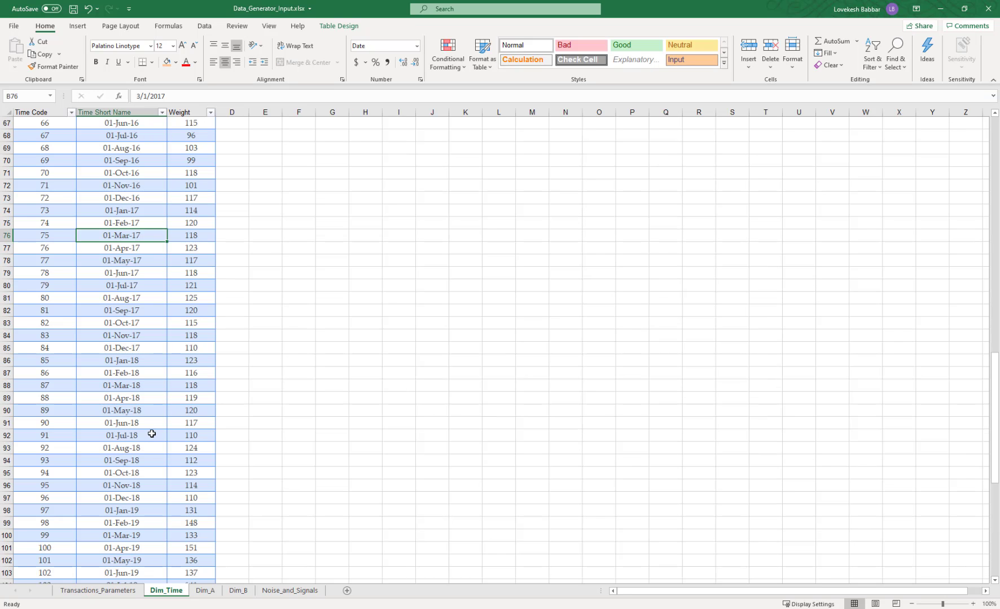
pyautogui.scroll(-15, 153, 432)
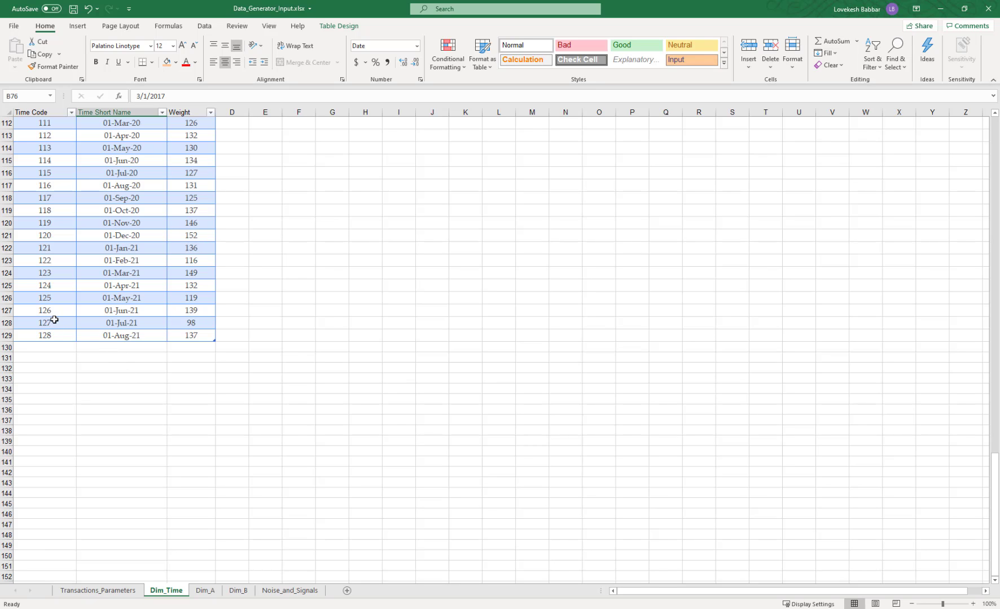
pyautogui.moveTo(53, 320); pyautogui.dragTo(212, 374)
pyautogui.moveTo(31, 348); pyautogui.dragTo(190, 372)
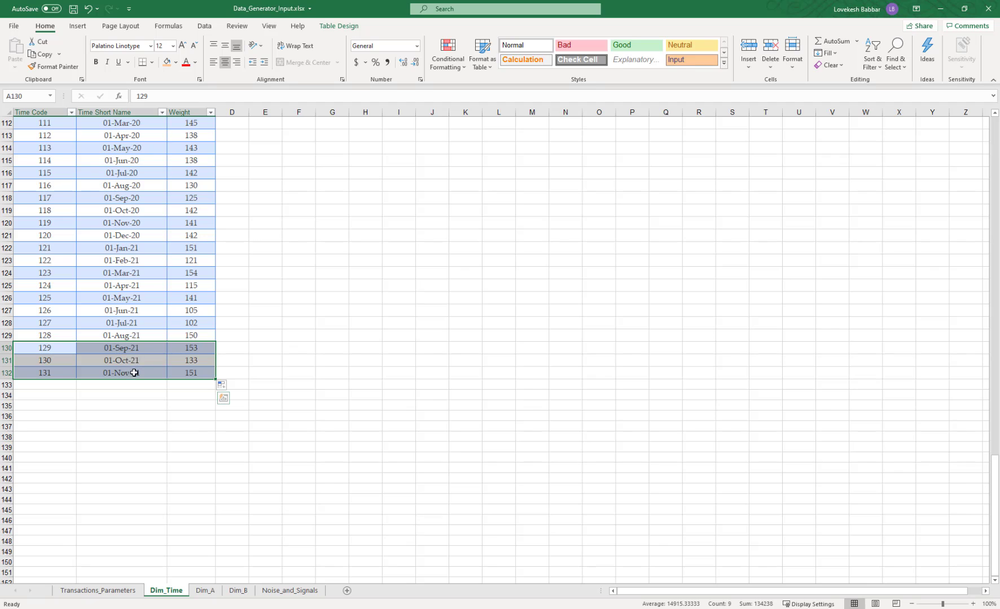
# On the Dim_A sheet, set the AMER weight to 46 and check the sum of all weights.
pyautogui.click(209, 593)
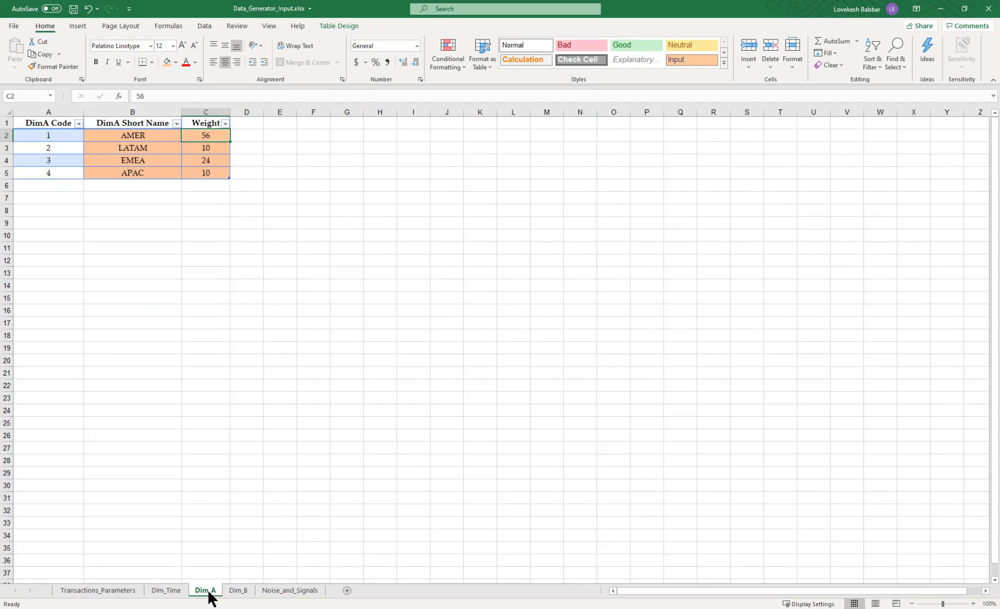
pyautogui.doubleClick(205, 134)
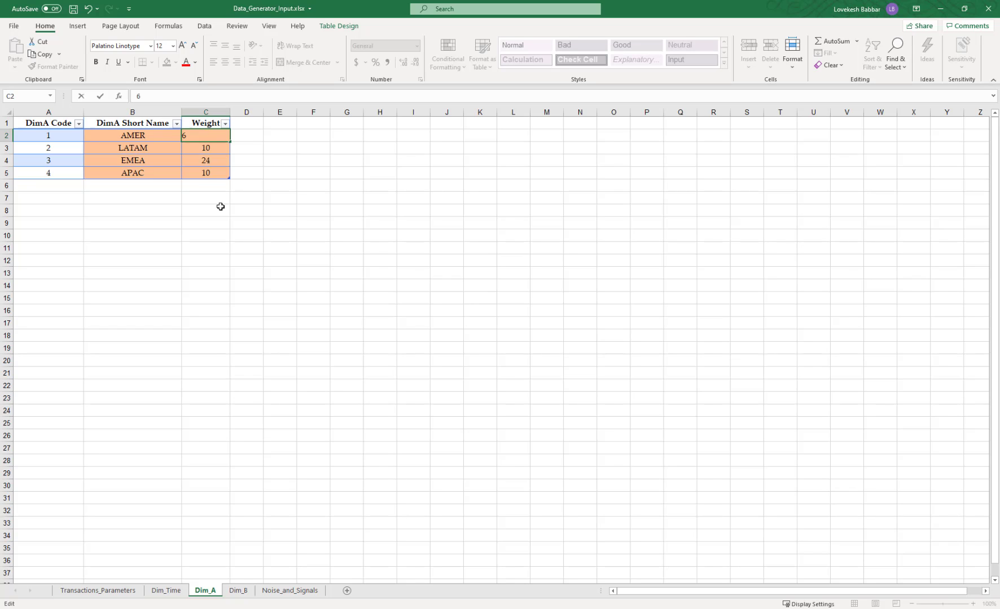
pyautogui.write('4')
pyautogui.press('Return')
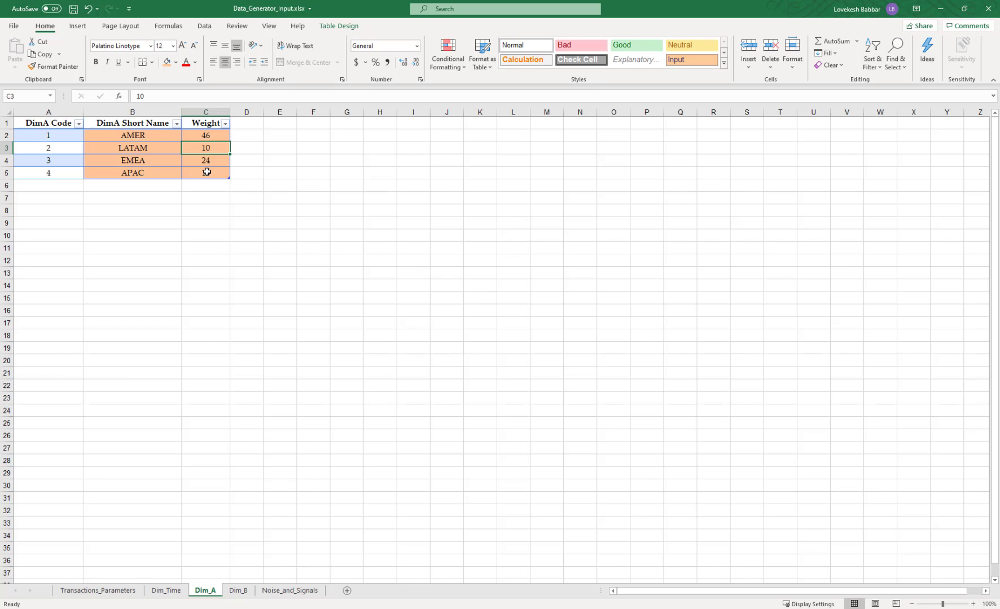
pyautogui.moveTo(214, 173); pyautogui.dragTo(210, 138)
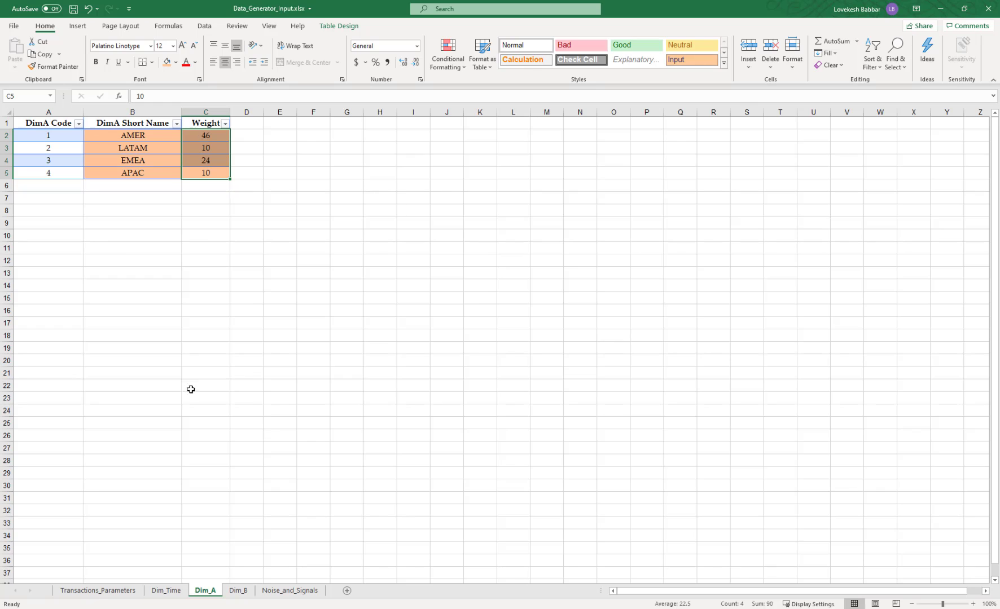
# On the Dim_B sheet, insert a new row 12 directly below the Books entry.
pyautogui.click(236, 591)
pyautogui.click(50, 258)
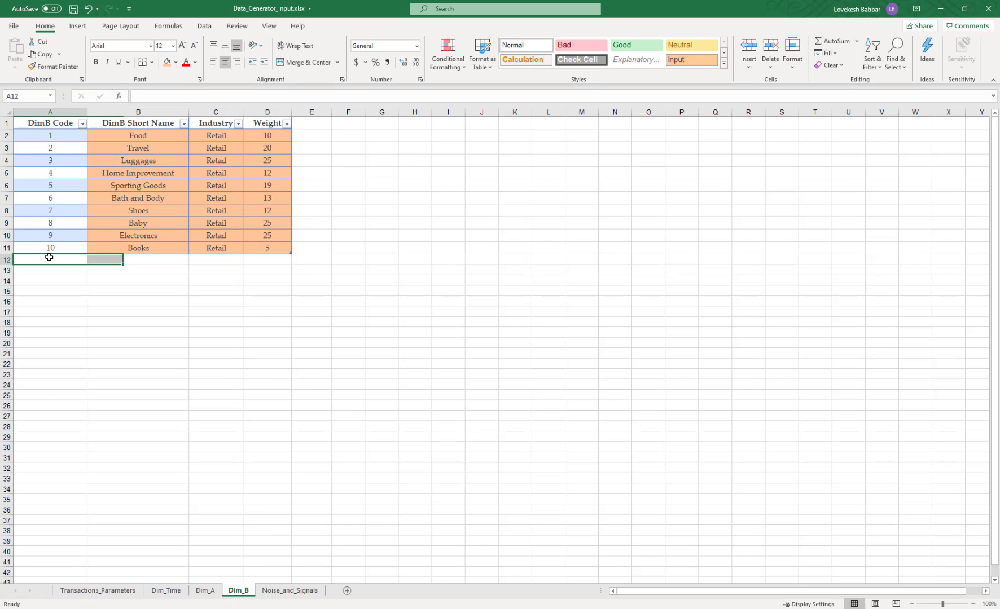
pyautogui.click(8, 260)
pyautogui.rightClick(9, 260)
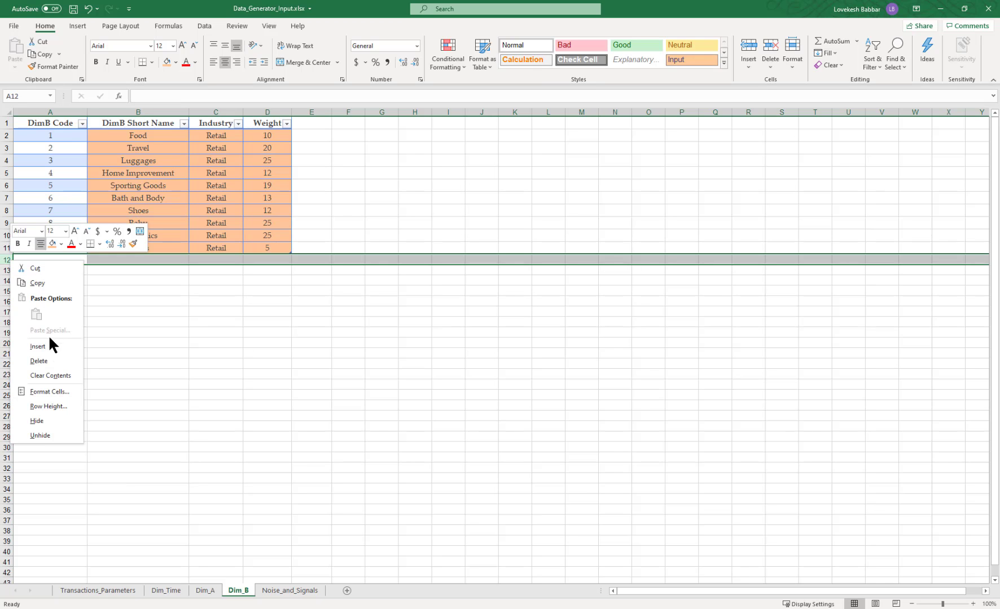
pyautogui.click(48, 347)
# Fill row 12 of Dim_B with code 11, short name Clothing, industry Retail and weight 13.
pyautogui.doubleClick(51, 260)
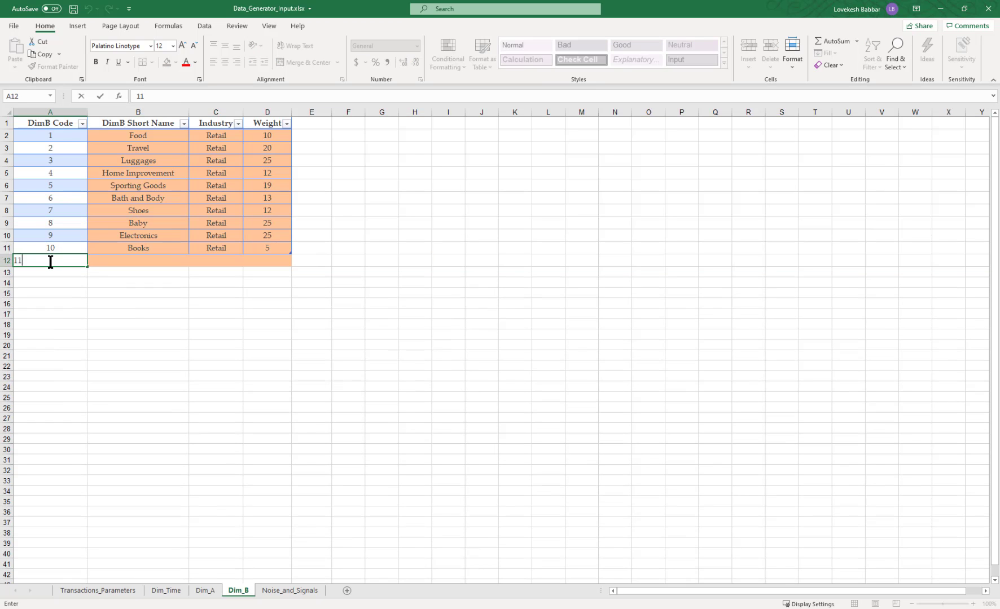
pyautogui.write('11')
pyautogui.press('Tab')
pyautogui.write('Clothing')
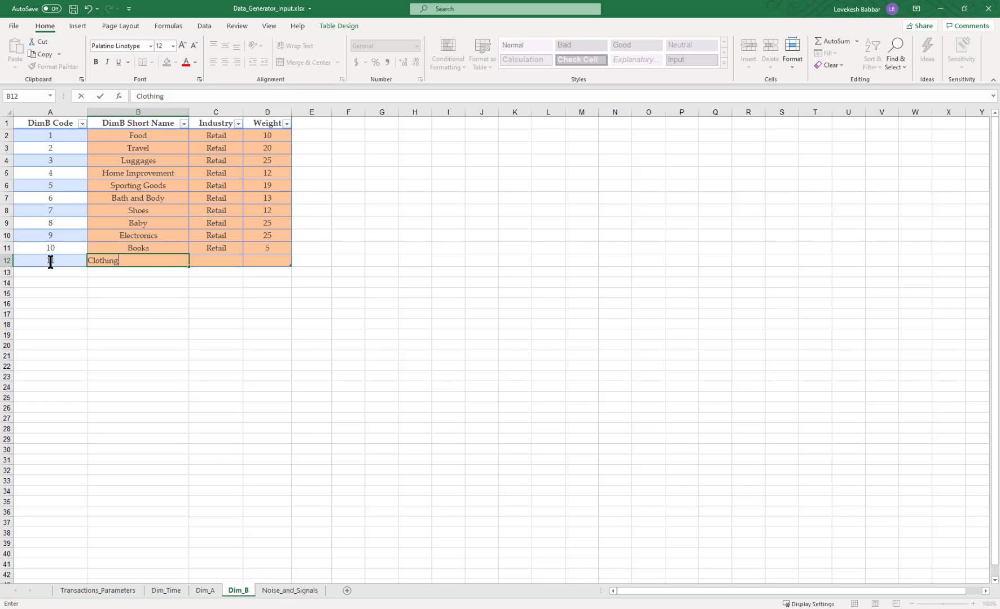
pyautogui.press('Tab')
pyautogui.write('Retail')
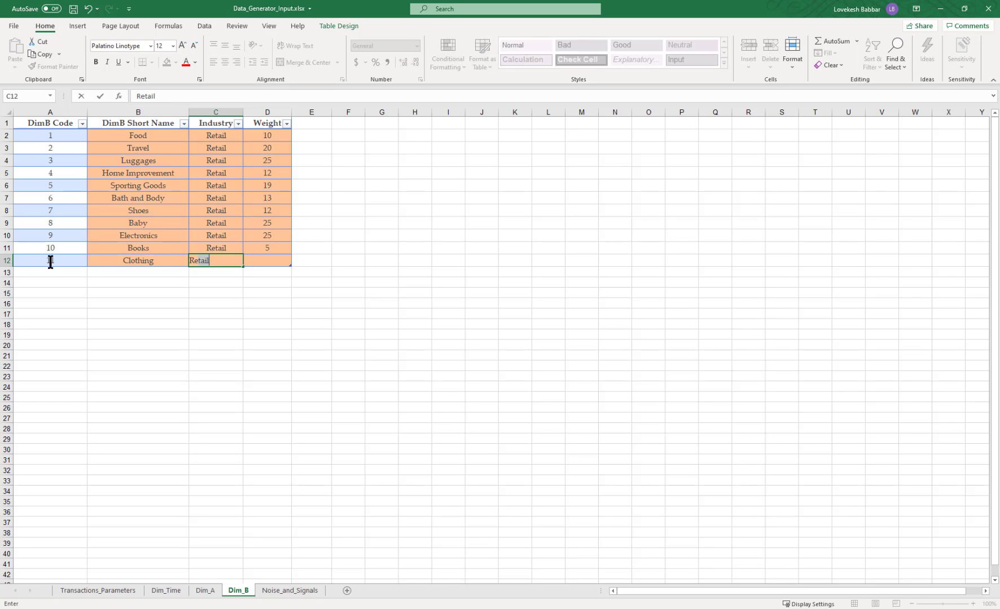
pyautogui.press('Tab')
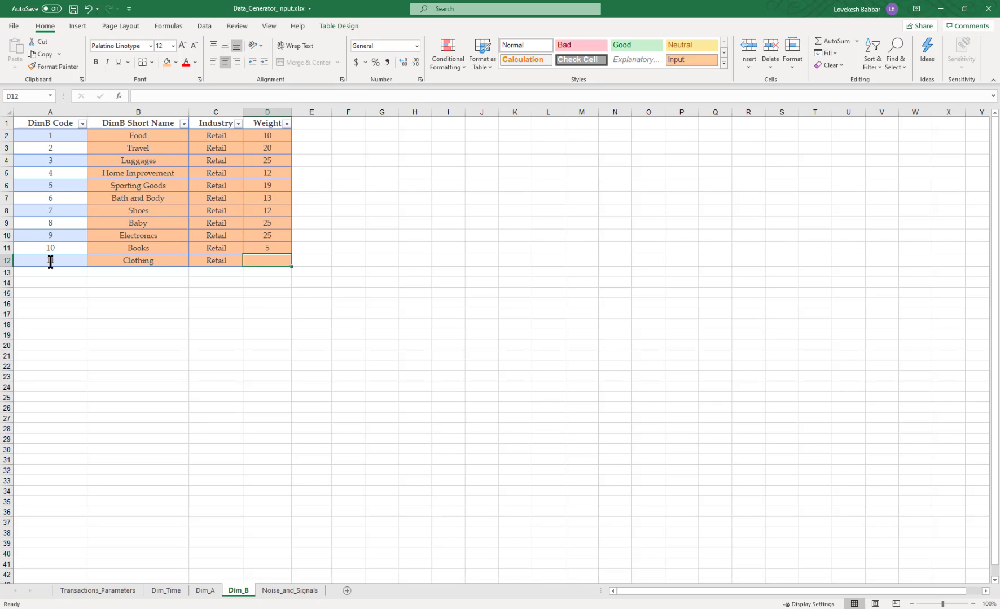
pyautogui.write('13')
pyautogui.press('Return')
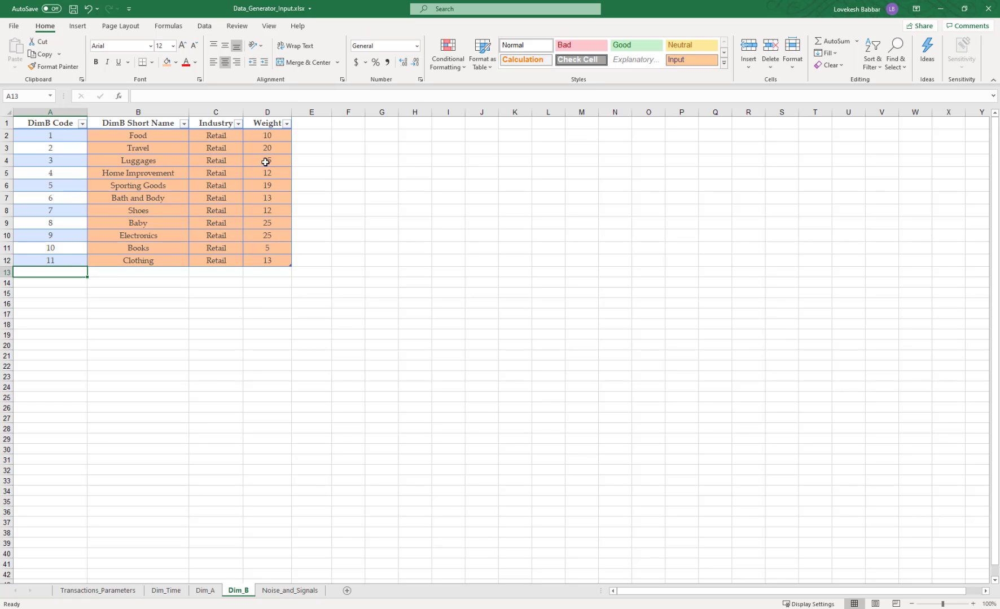
pyautogui.click(262, 144)
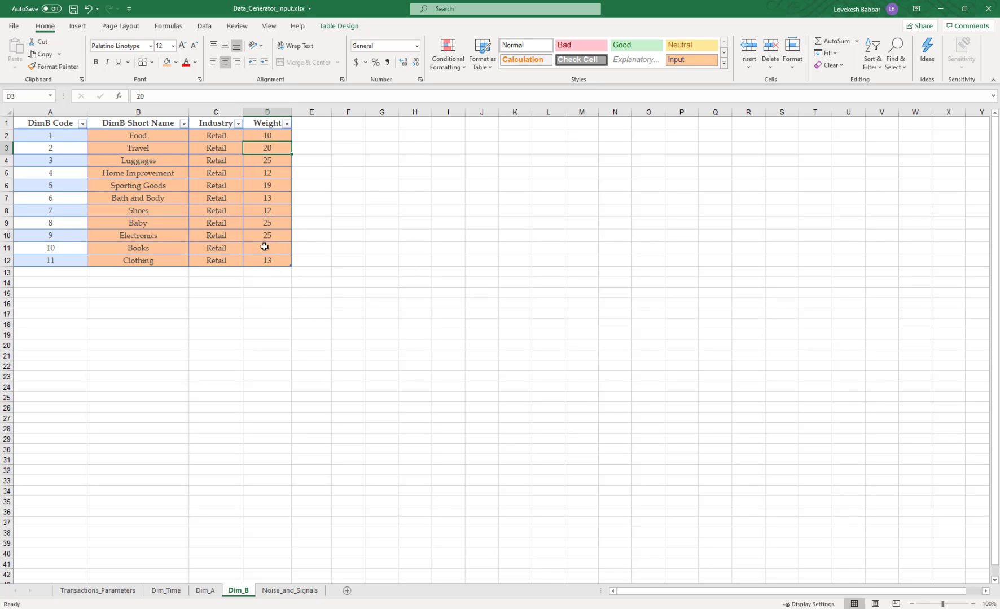
# On the Noise_and_Signals sheet, apply the light orange fill to the Bath and Body cell E11.
pyautogui.click(278, 592)
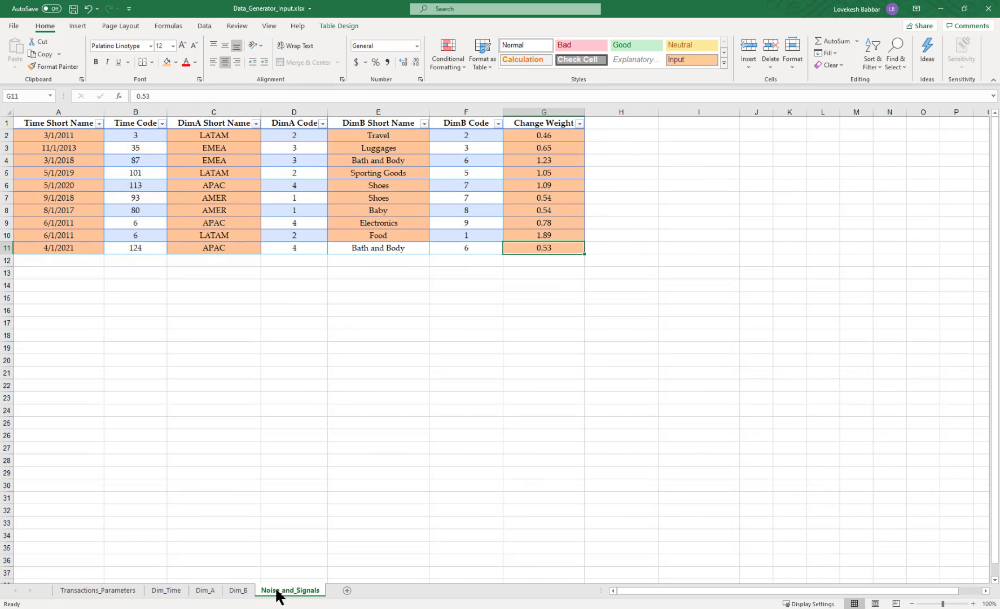
pyautogui.click(378, 248)
pyautogui.click(167, 61)
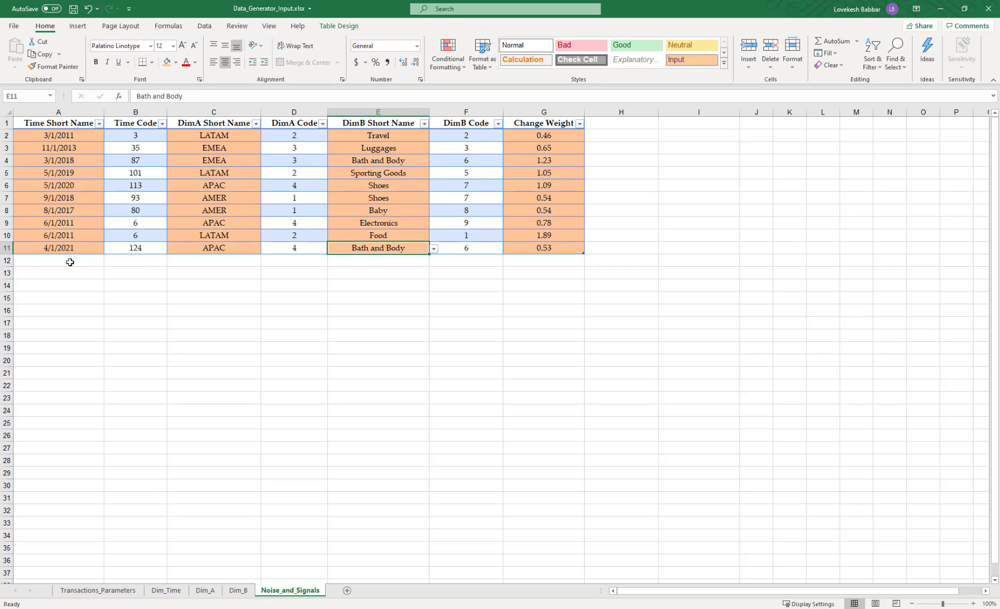
# On the Noise_and_Signals sheet, insert row 12 below the last signal and choose 01-Oct-20 as its time short name.
pyautogui.rightClick(8, 261)
pyautogui.click(36, 348)
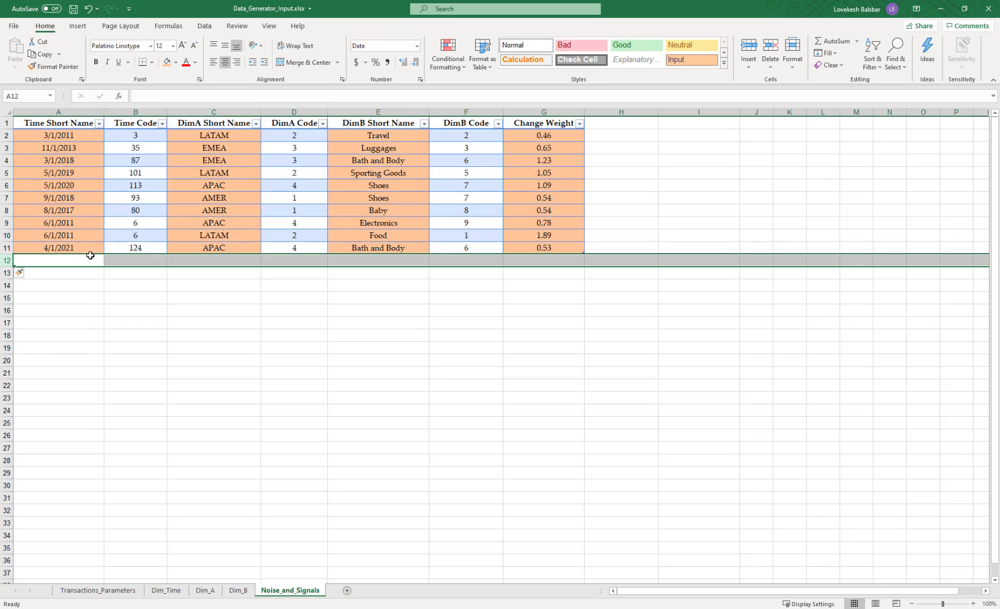
pyautogui.click(80, 261)
pyautogui.click(108, 262)
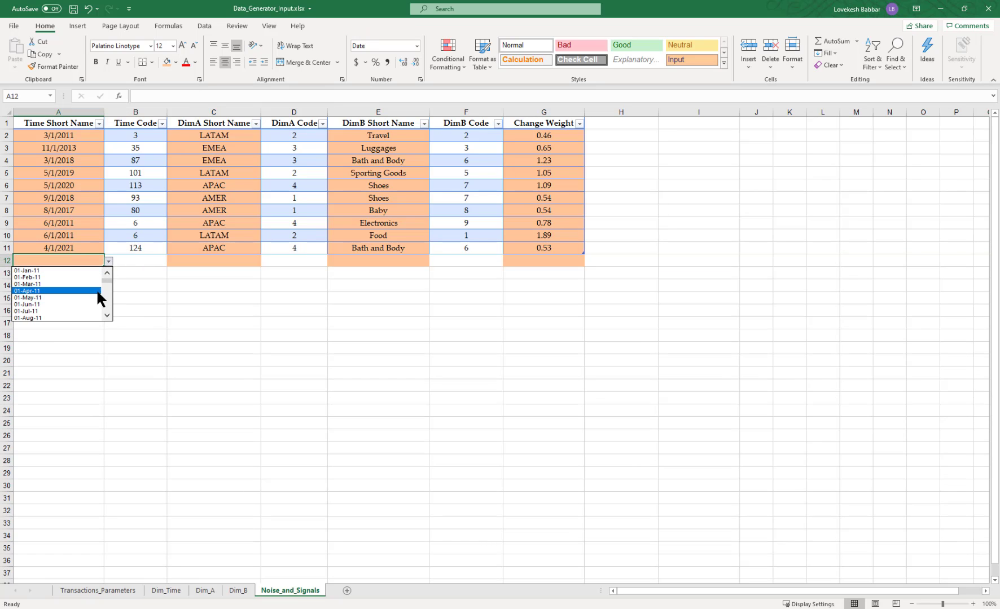
pyautogui.moveTo(108, 281); pyautogui.dragTo(107, 306)
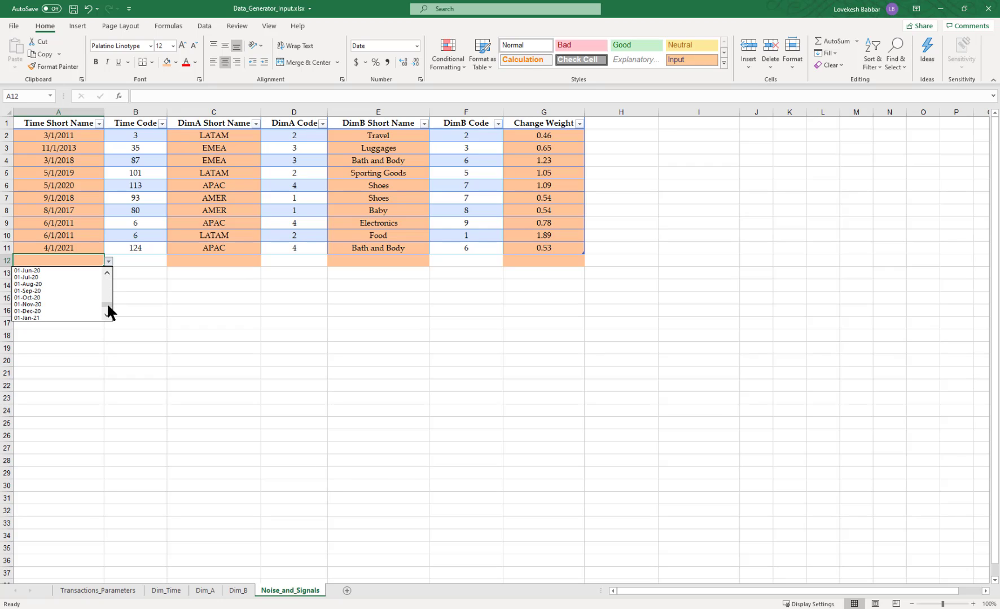
pyautogui.click(73, 300)
pyautogui.click(139, 261)
pyautogui.hotkey('ctrl', 'a')
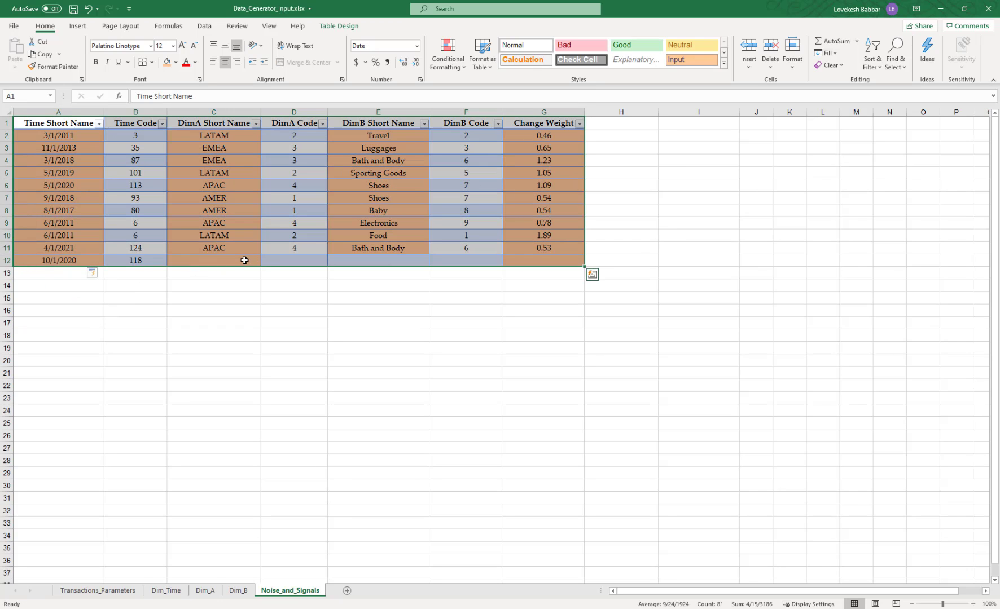
# In row 12, choose AMER as the DimA short name and Clothing as the DimB short name.
pyautogui.click(245, 259)
pyautogui.click(264, 260)
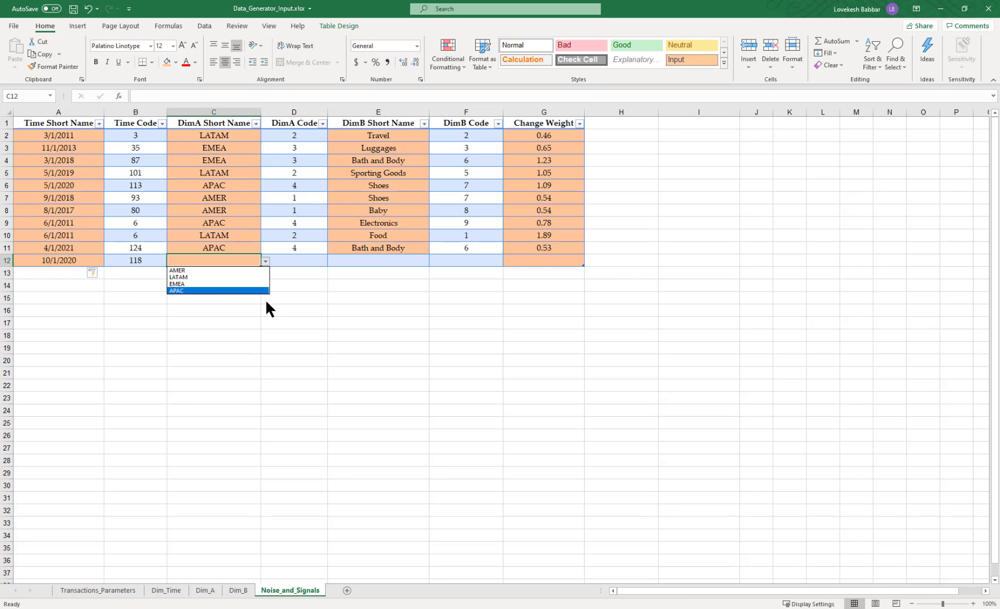
pyautogui.click(222, 270)
pyautogui.click(302, 260)
pyautogui.click(412, 261)
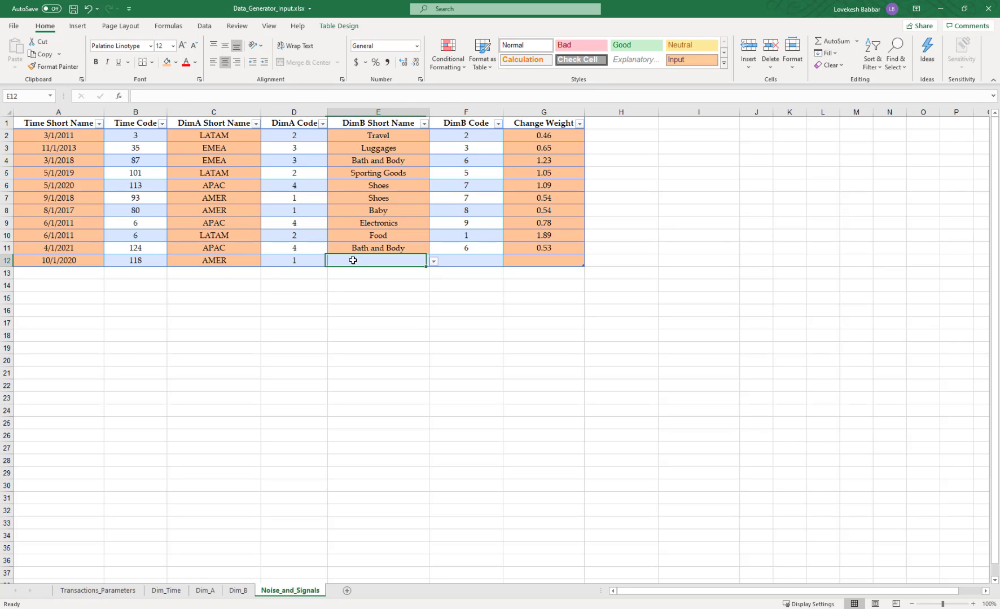
pyautogui.click(433, 261)
pyautogui.moveTo(431, 280); pyautogui.dragTo(433, 306)
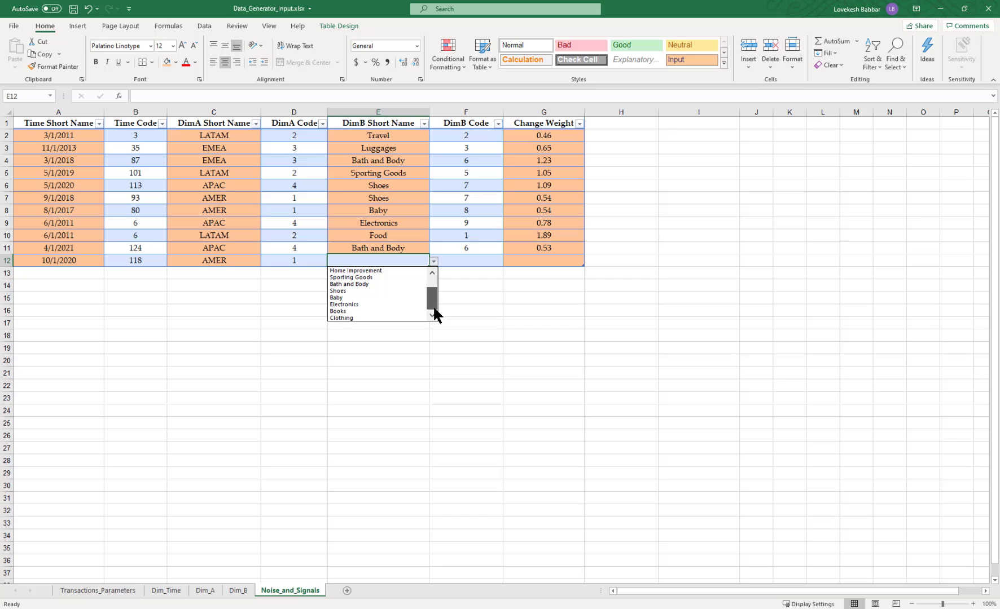
pyautogui.click(370, 319)
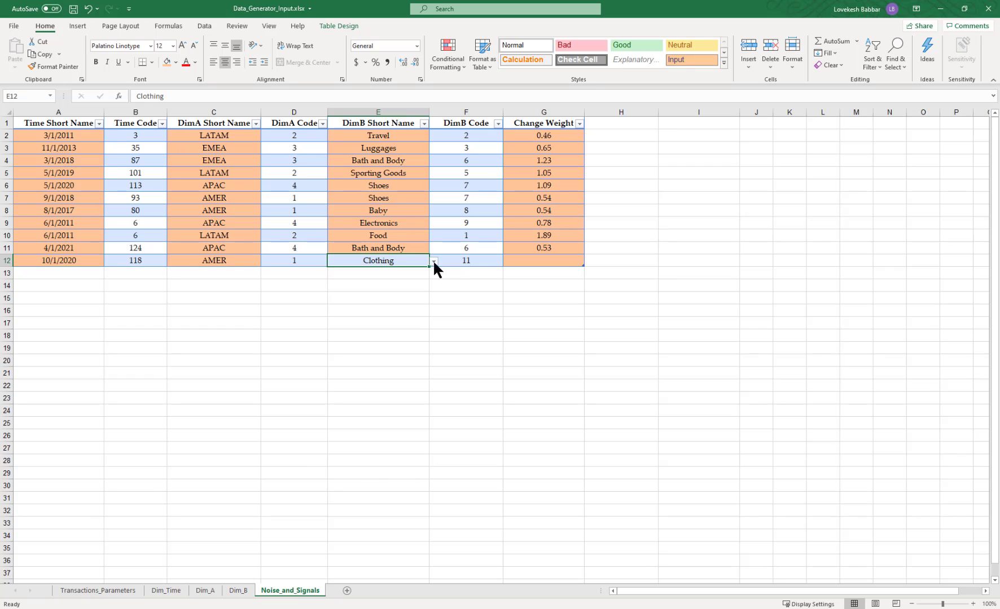
# Set the change weight in row 12 to 0.75 and apply the light orange fill to its Clothing cell.
pyautogui.click(456, 262)
pyautogui.click(404, 249)
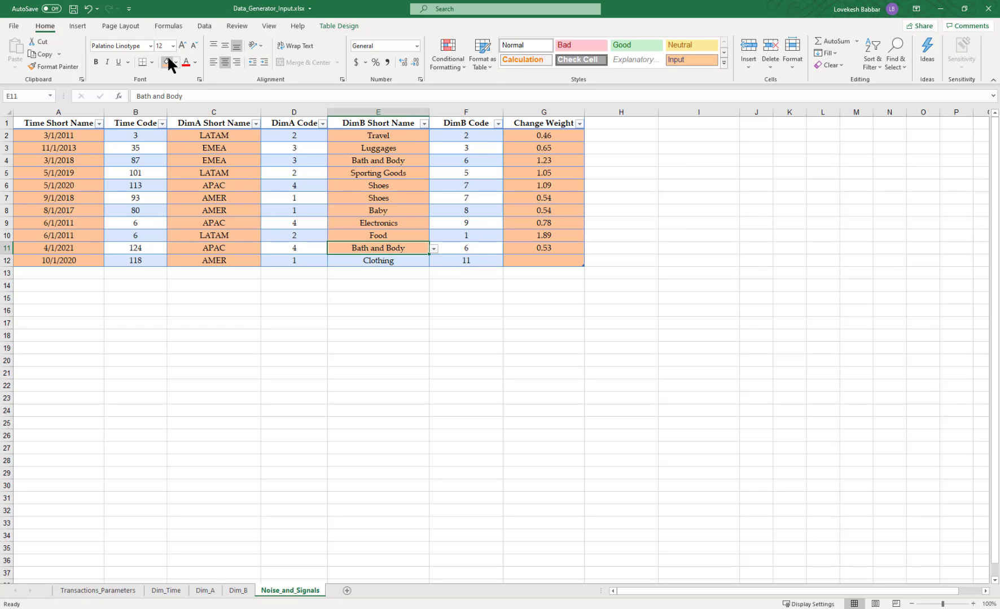
pyautogui.hotkey('ctrl', 'a')
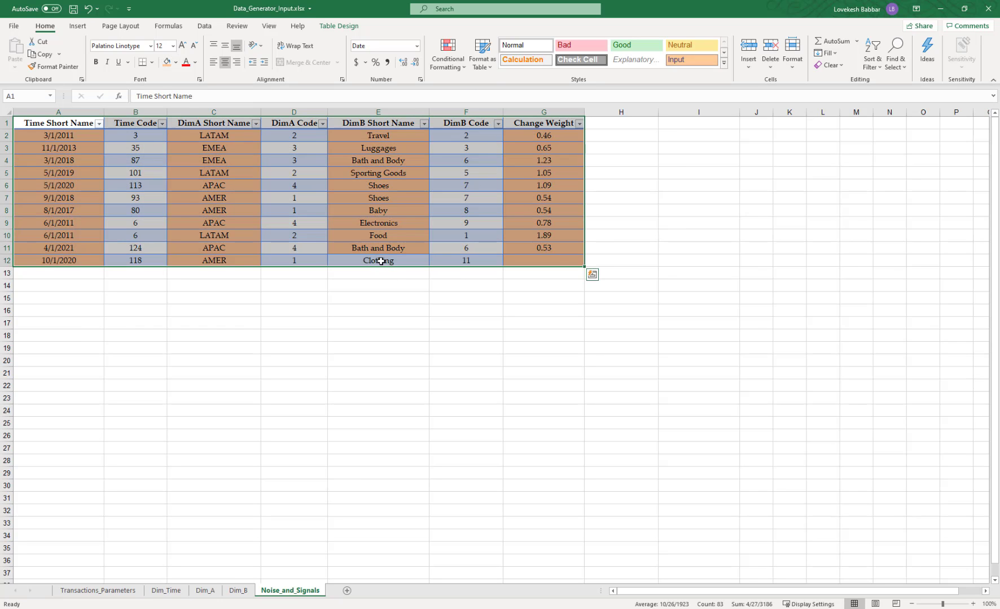
pyautogui.click(393, 250)
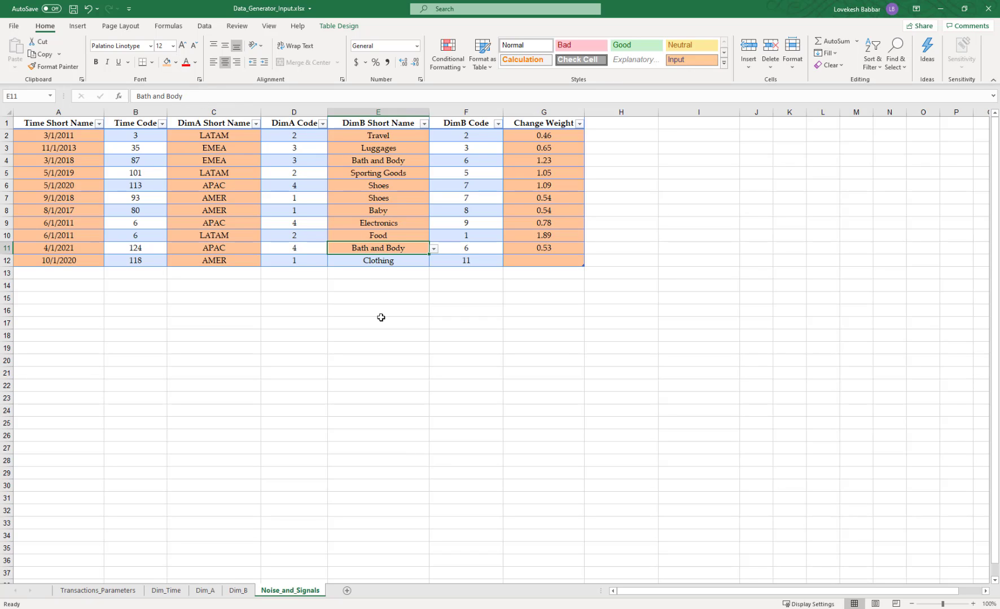
pyautogui.click(376, 264)
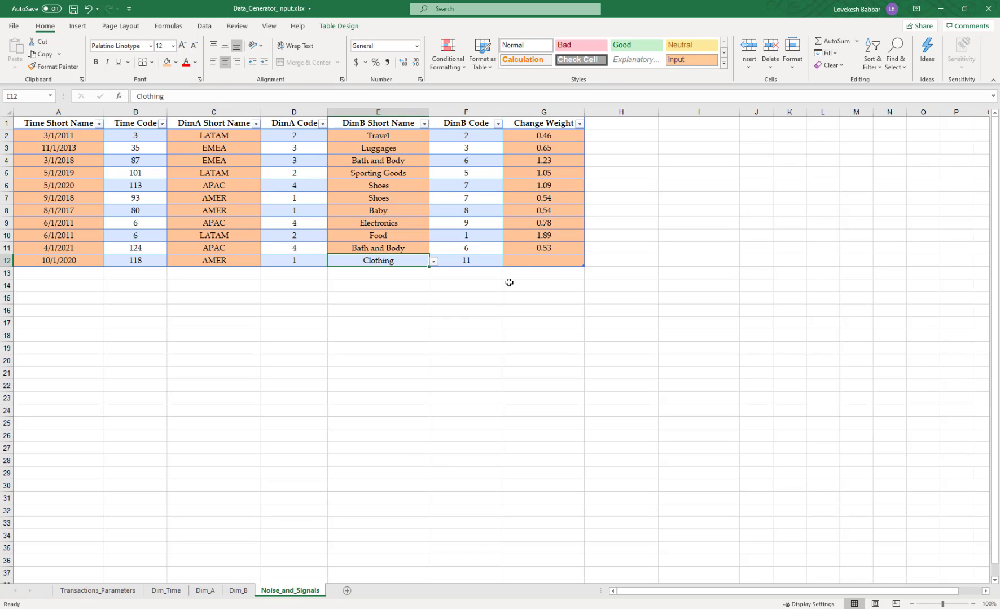
pyautogui.click(553, 260)
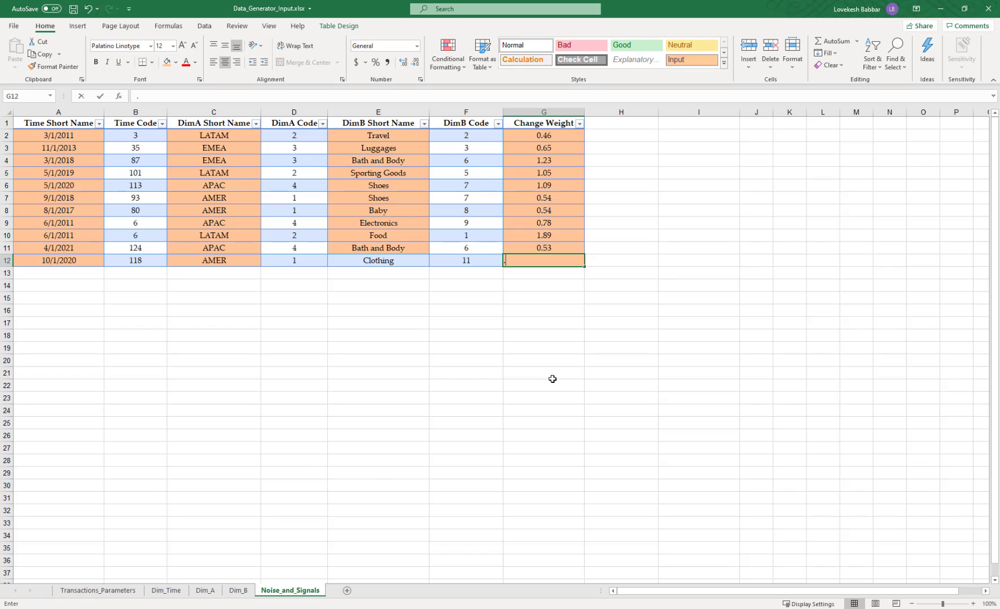
pyautogui.write('0.75')
pyautogui.press('Return')
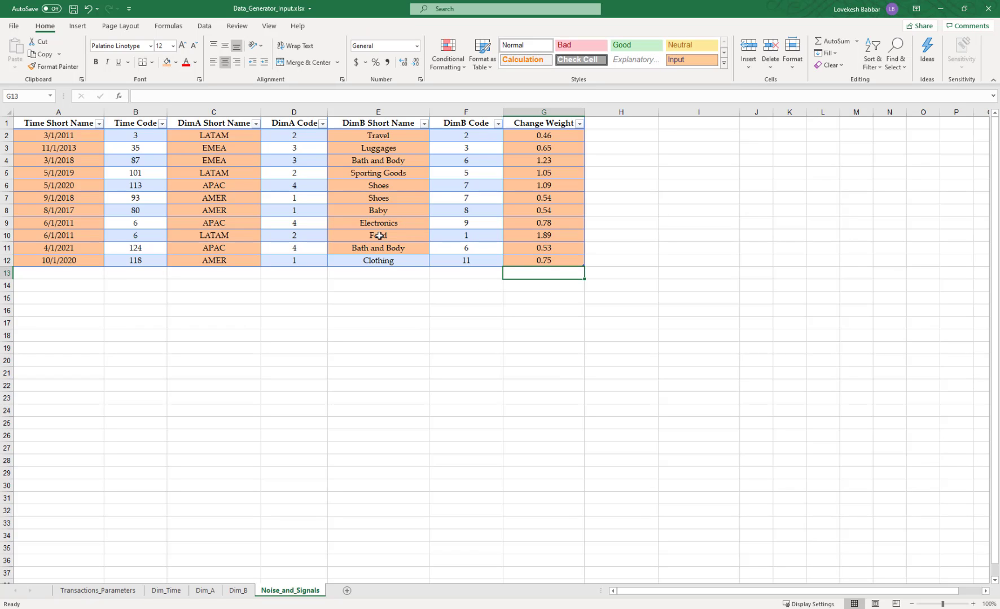
pyautogui.click(353, 263)
pyautogui.click(169, 62)
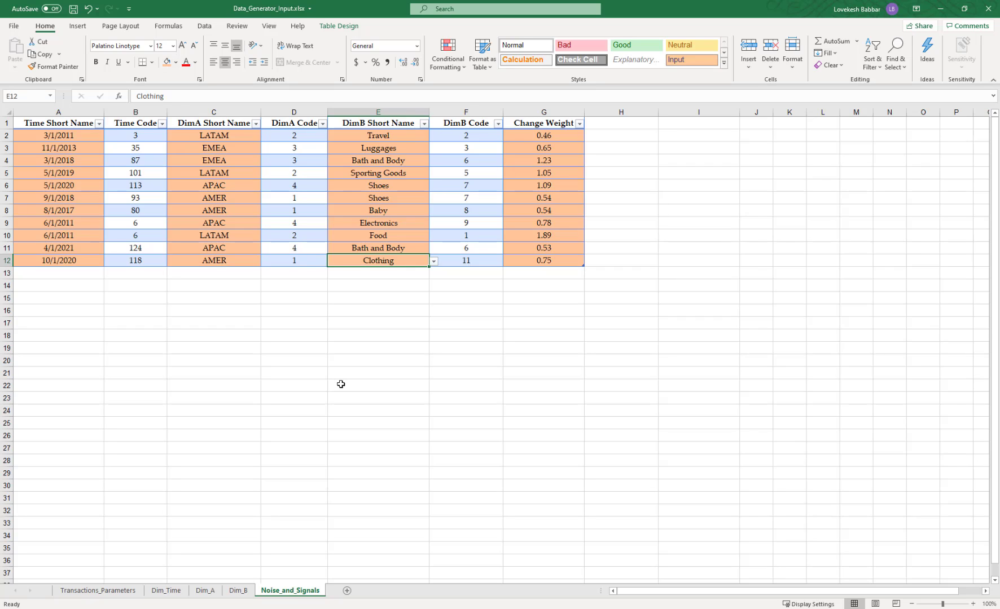
# Copy the whole Clothing signal in row 12, from time short name to change weight, into row 13.
pyautogui.press('Left')
pyautogui.press('Left')
pyautogui.press('Left')
pyautogui.press('Left')
pyautogui.hotkey('shift', 'Right')
pyautogui.hotkey('shift', 'Right')
pyautogui.hotkey('shift', 'Right')
pyautogui.hotkey('shift', 'Right')
pyautogui.hotkey('shift', 'Right')
pyautogui.hotkey('shift', 'Right')
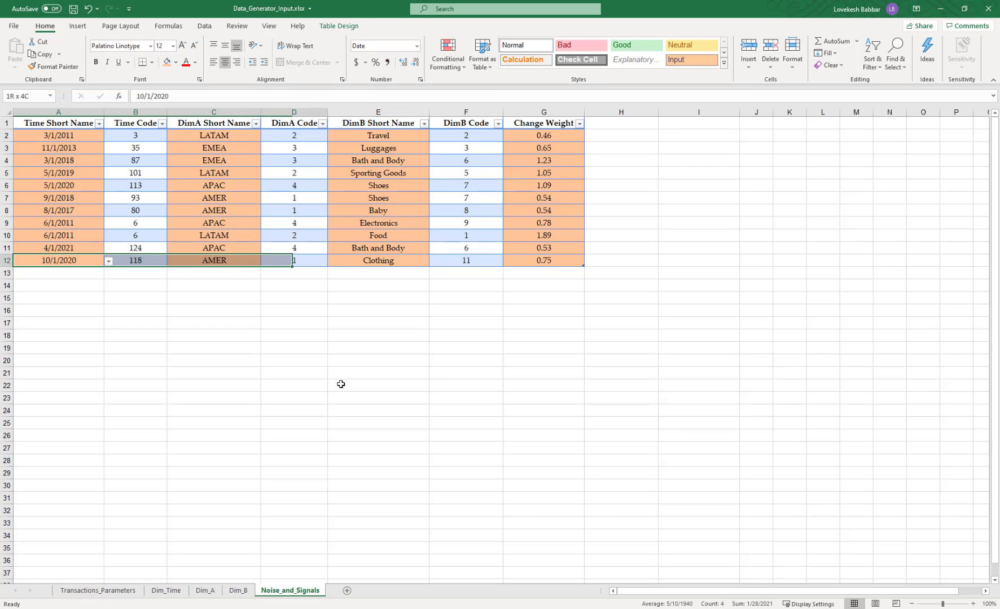
pyautogui.hotkey('ctrl', 'c')
pyautogui.press('Down')
pyautogui.hotkey('ctrl', 'v')
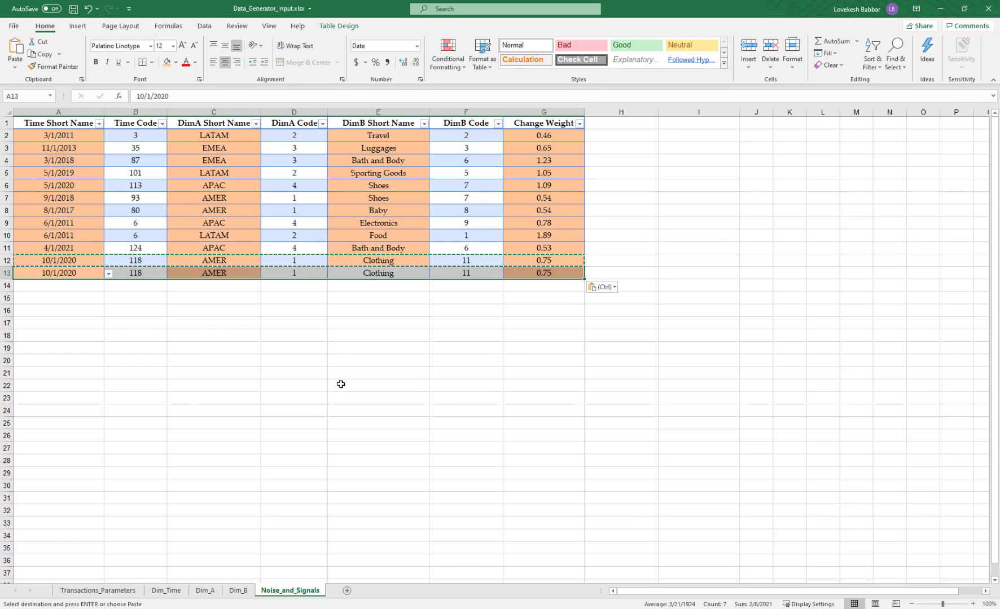
# In row 13, change the time short name to 11/1/2020 and the change weight to 0.78.
pyautogui.press('F2')
pyautogui.press('BackSpace')
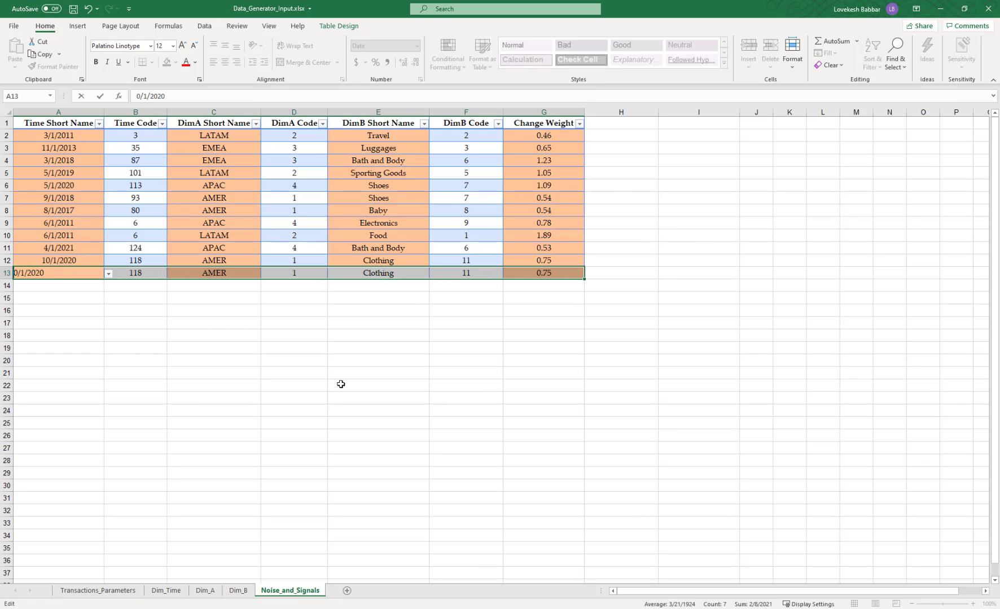
pyautogui.write('1')
pyautogui.press('Tab')
pyautogui.press('Tab')
pyautogui.press('Tab')
pyautogui.press('Tab')
pyautogui.press('Tab')
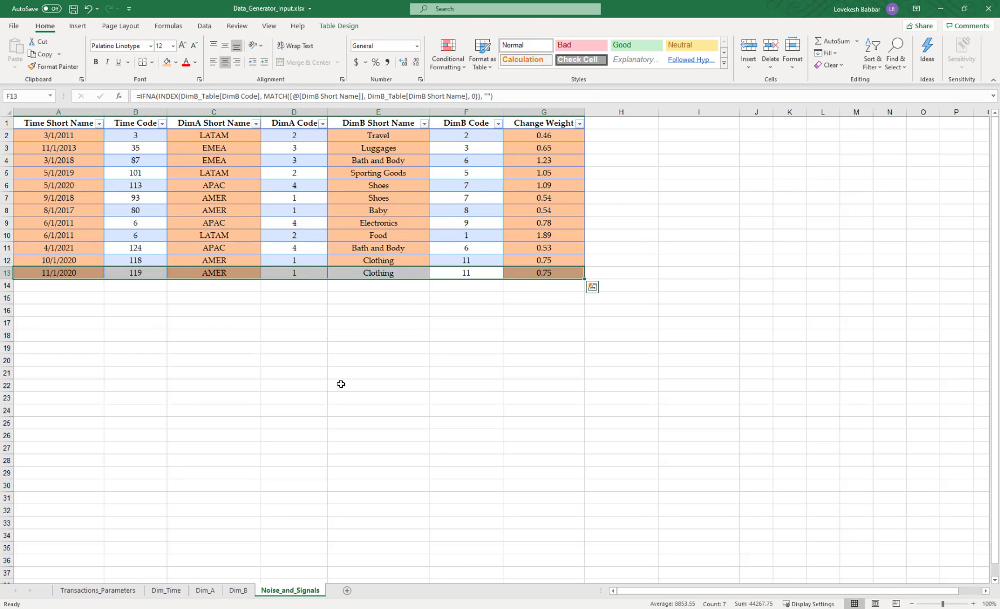
pyautogui.press('Right')
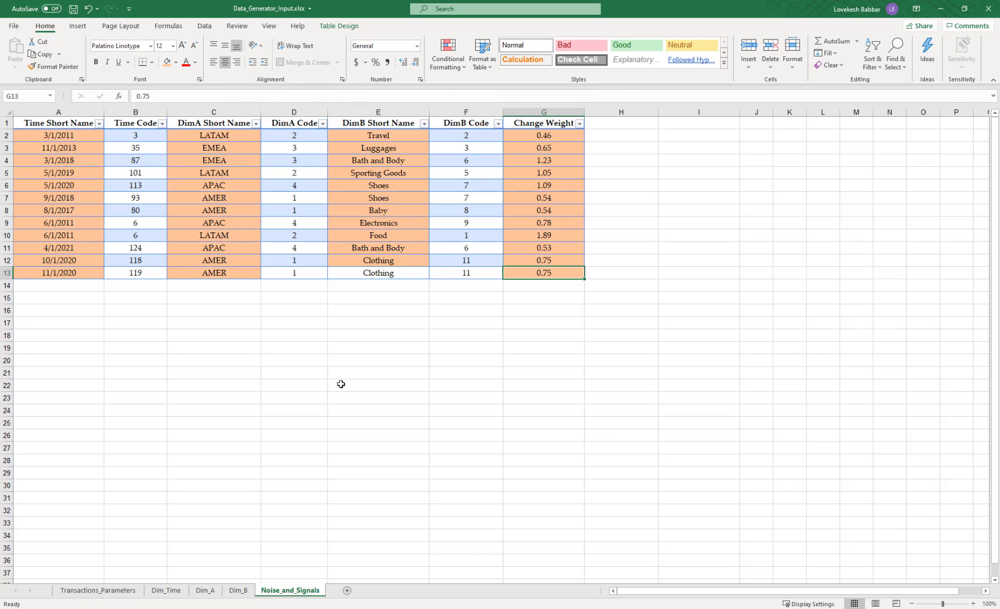
pyautogui.write('0.78')
pyautogui.press('Return')
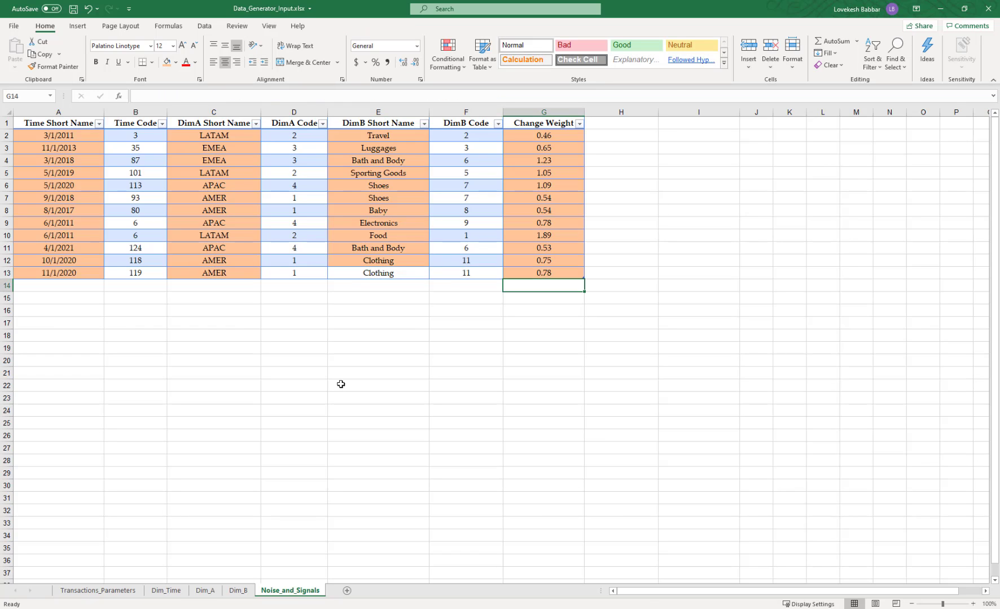
# Apply the light orange fill to the Clothing cell E13 of the copied signal.
pyautogui.press('Up')
pyautogui.press('Up')
pyautogui.press('Up')
pyautogui.press('Left')
pyautogui.press('Left')
pyautogui.press('Down')
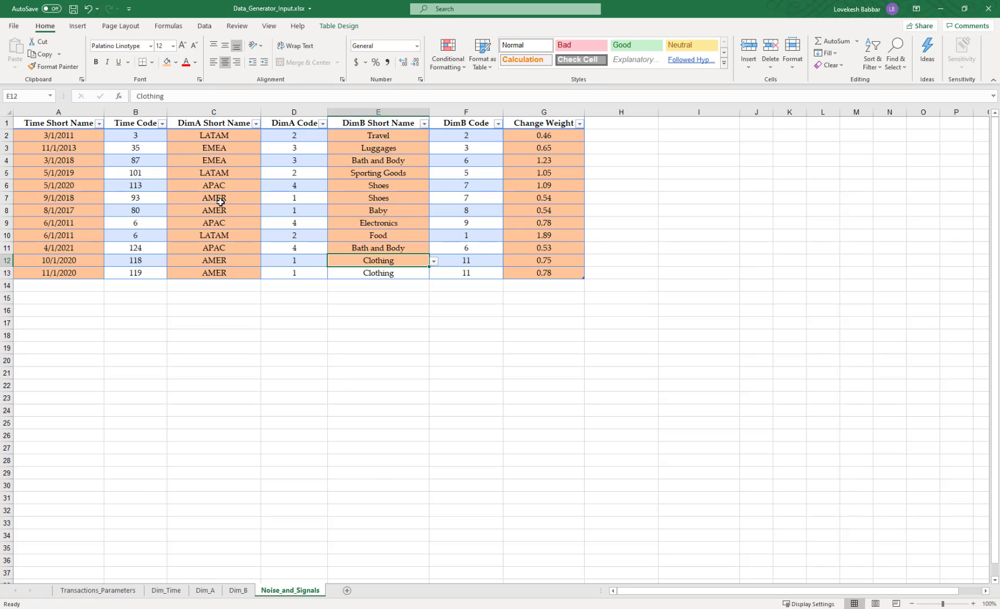
pyautogui.click(354, 277)
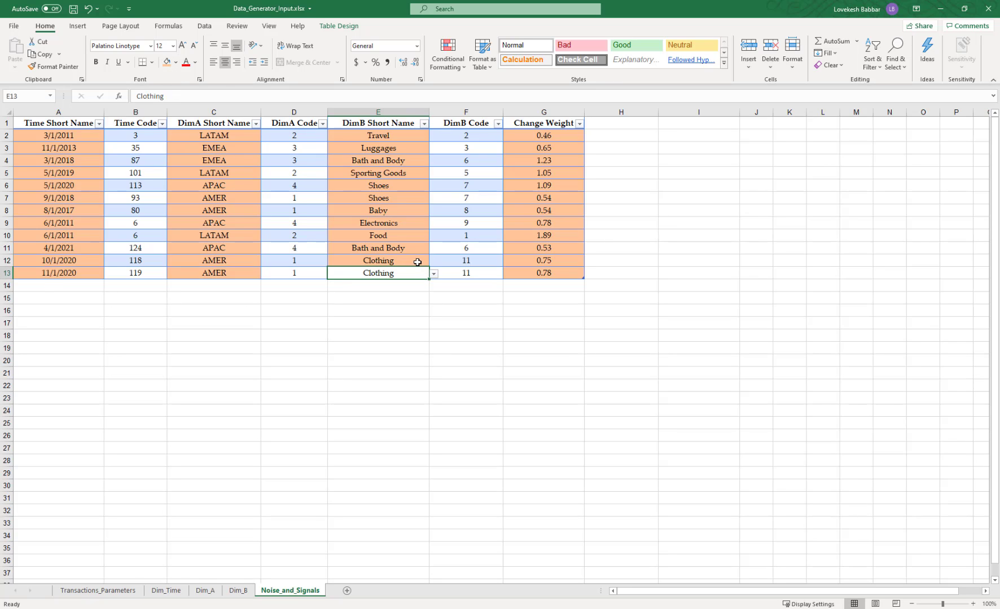
pyautogui.click(166, 59)
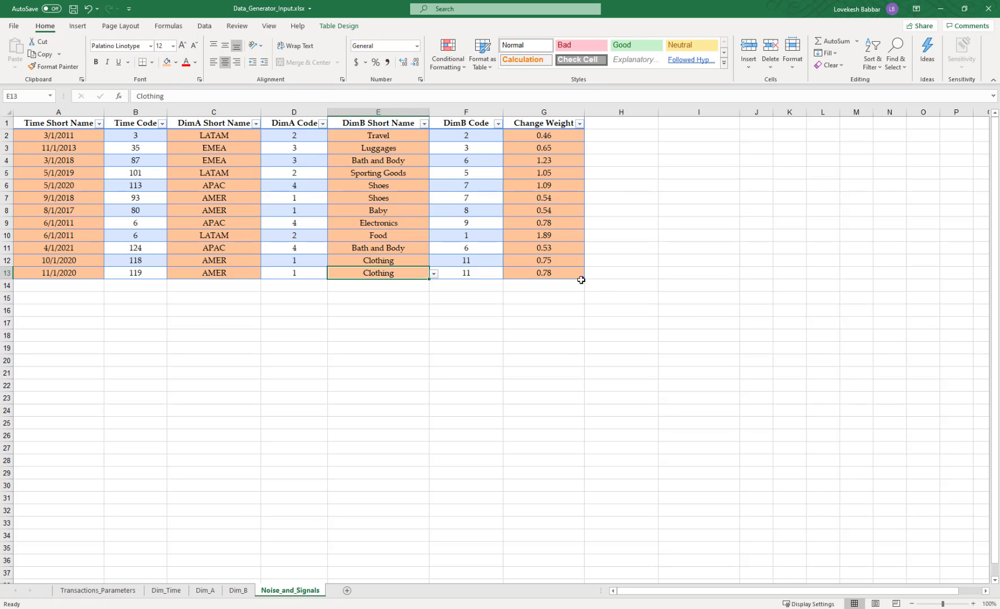
# Review the two new Clothing signals and their change weights, plus the Industry and short name columns on Dim_B.
pyautogui.click(550, 275)
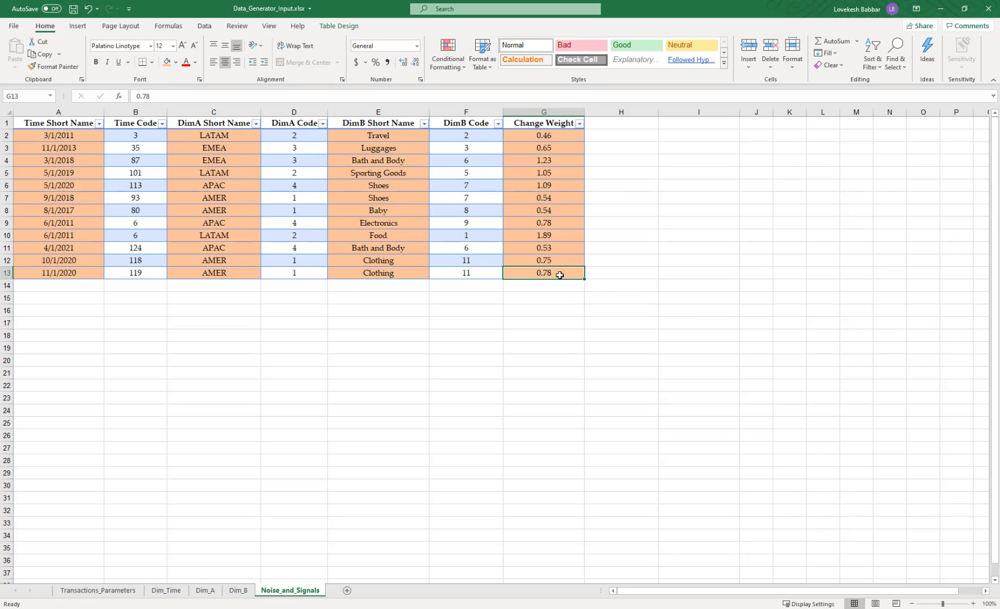
pyautogui.moveTo(561, 261); pyautogui.dragTo(561, 268)
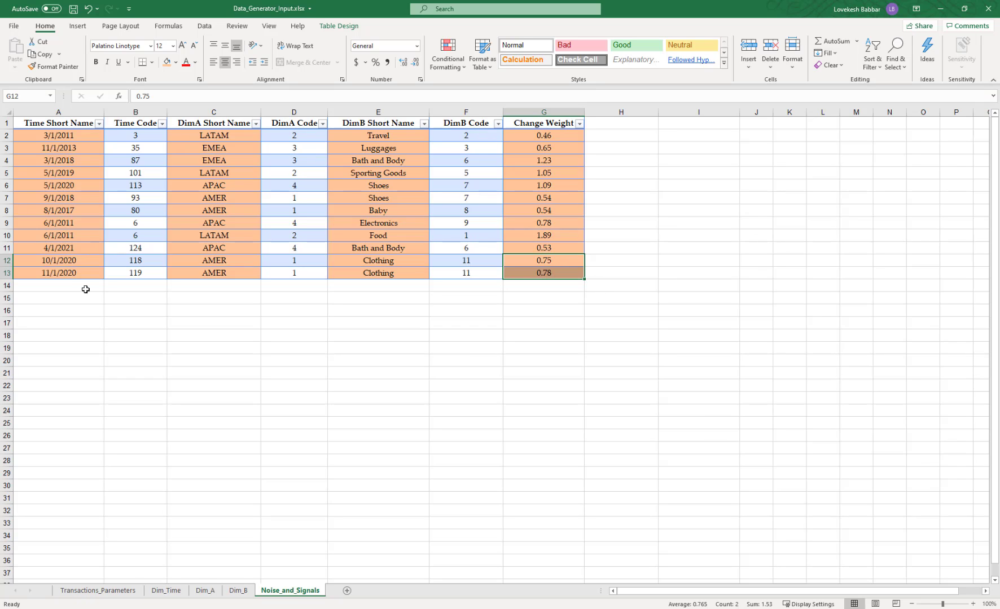
pyautogui.moveTo(83, 272); pyautogui.dragTo(519, 269)
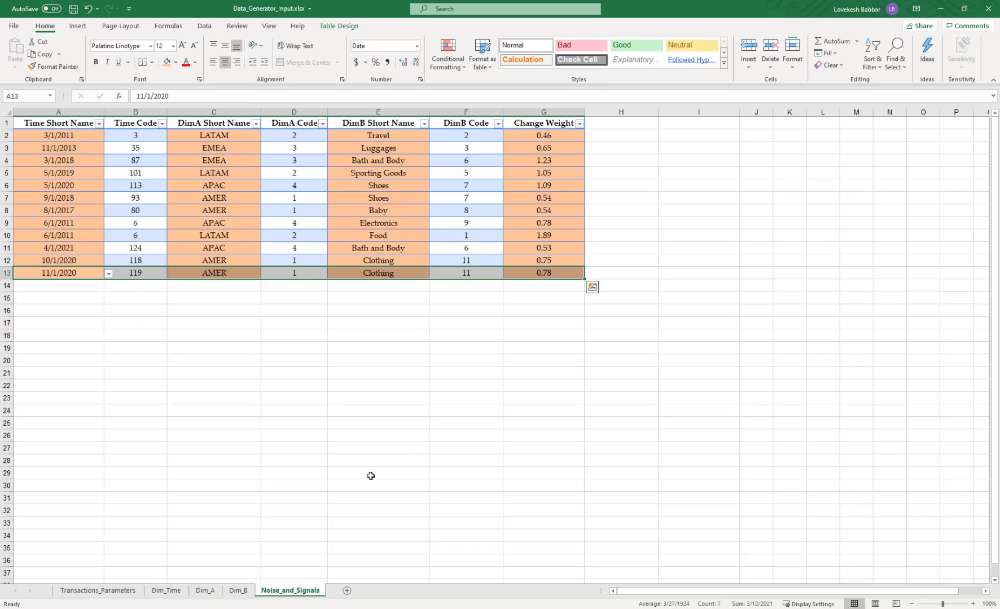
pyautogui.click(238, 590)
pyautogui.click(215, 139)
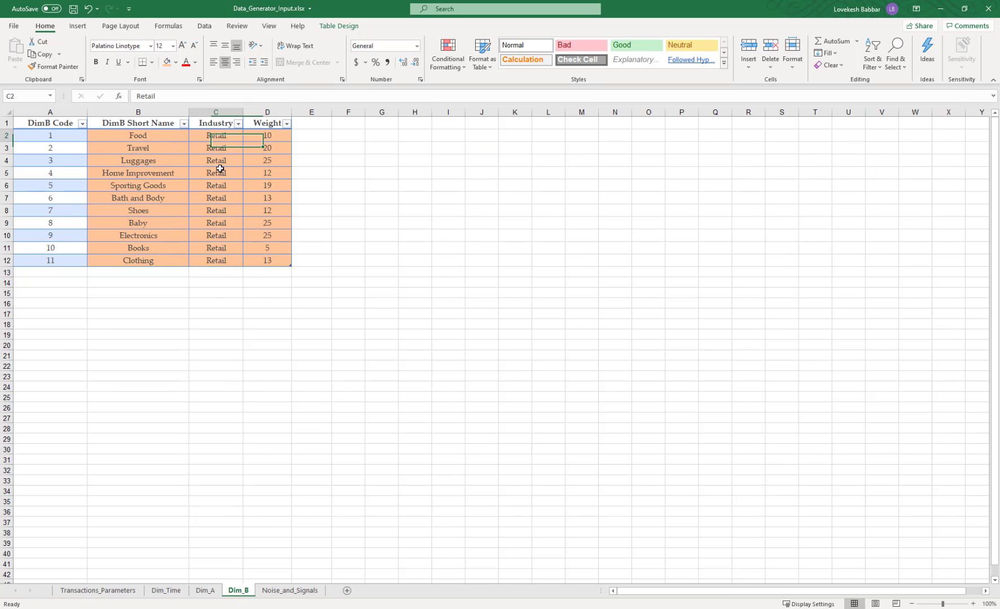
pyautogui.moveTo(220, 169); pyautogui.dragTo(219, 261)
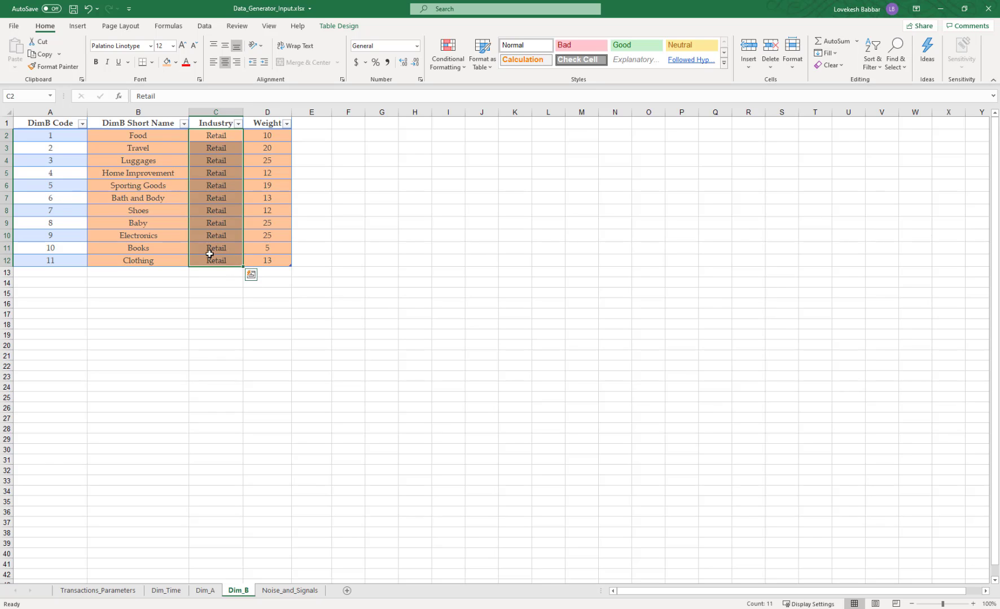
pyautogui.moveTo(149, 135); pyautogui.dragTo(147, 261)
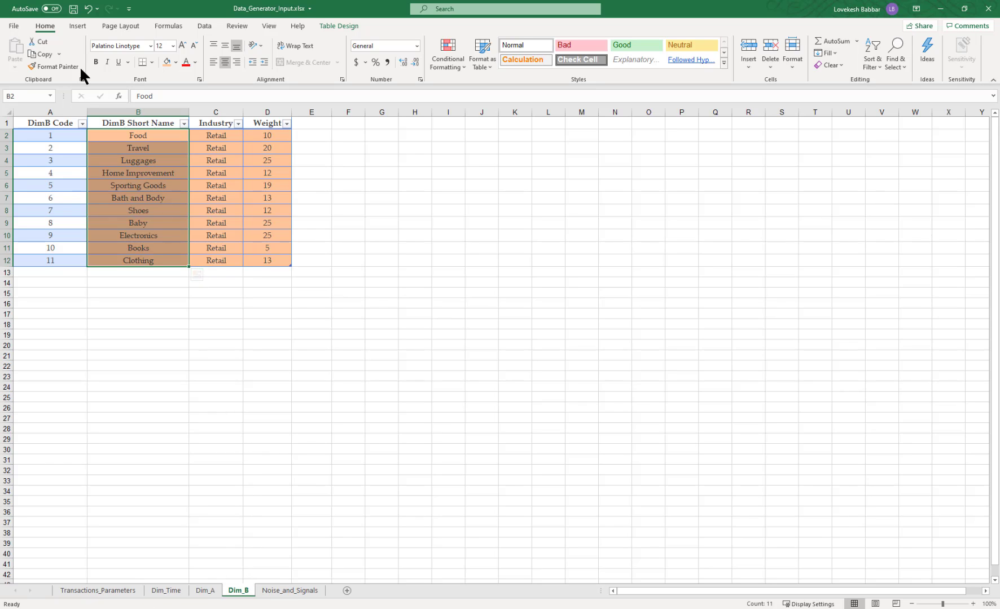
# Save the workbook and open Data Generator Flow.tfl in Tableau Prep Builder.
pyautogui.click(73, 8)
pyautogui.hotkey('alt', 'Tab')
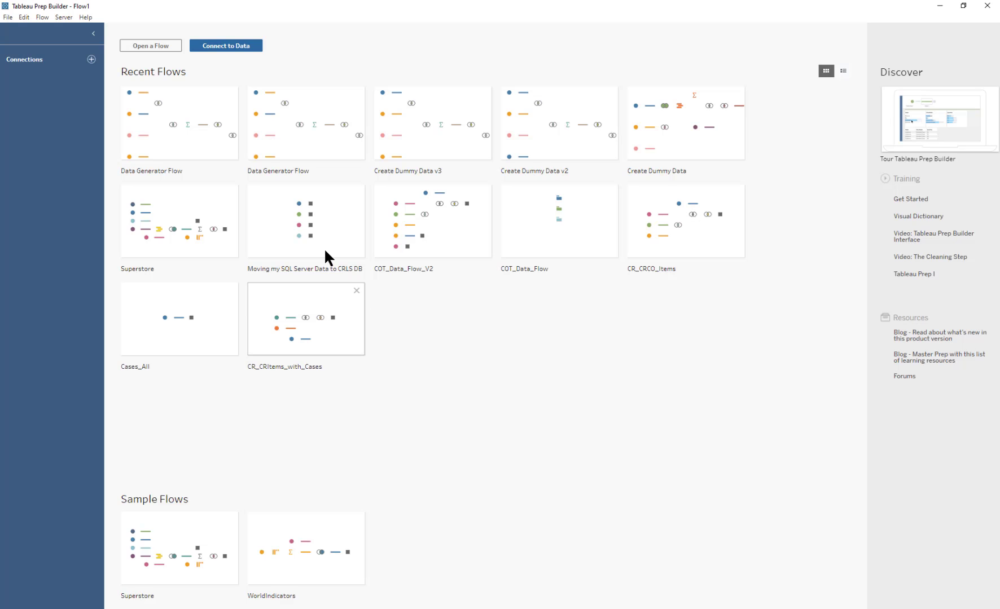
pyautogui.click(153, 45)
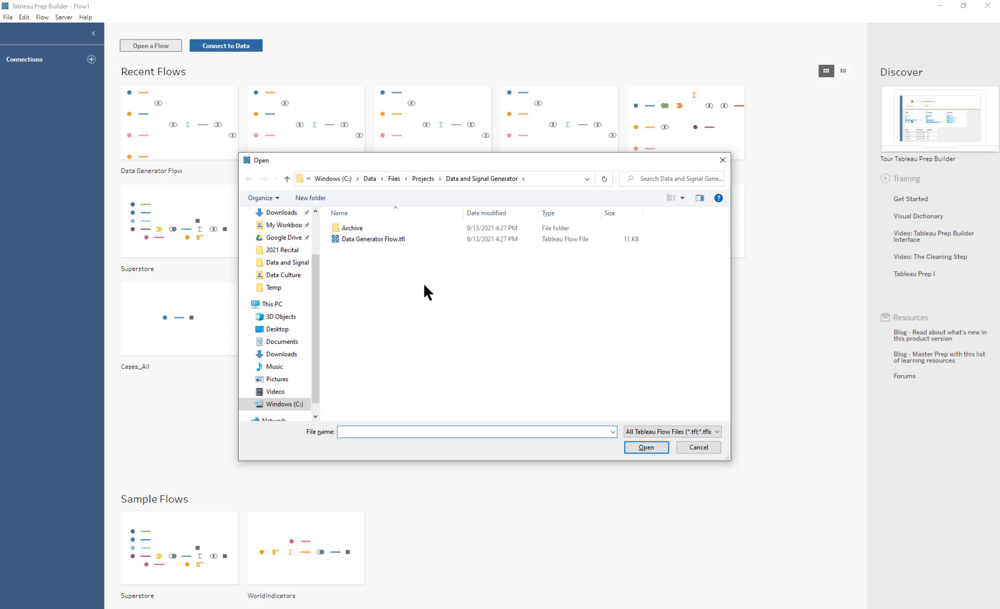
pyautogui.doubleClick(362, 239)
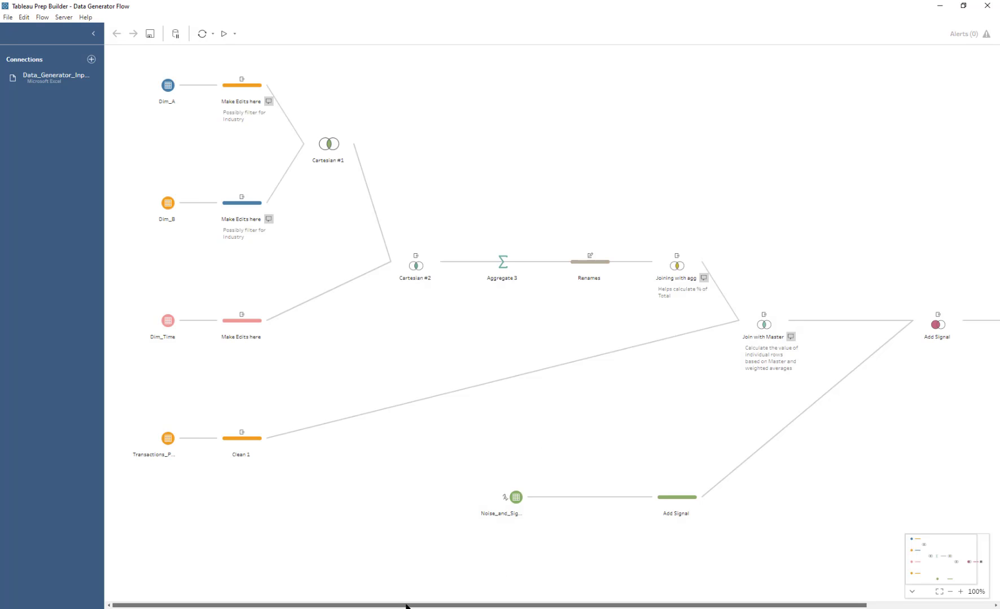
# Refresh the Dim_A input of the flow and open its field list.
pyautogui.click(951, 593)
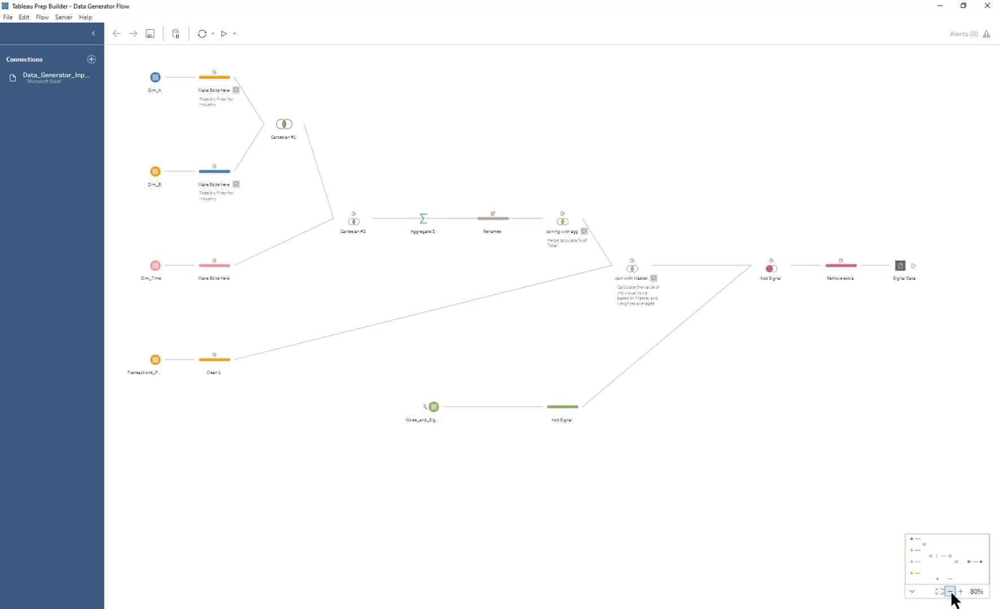
pyautogui.rightClick(149, 76)
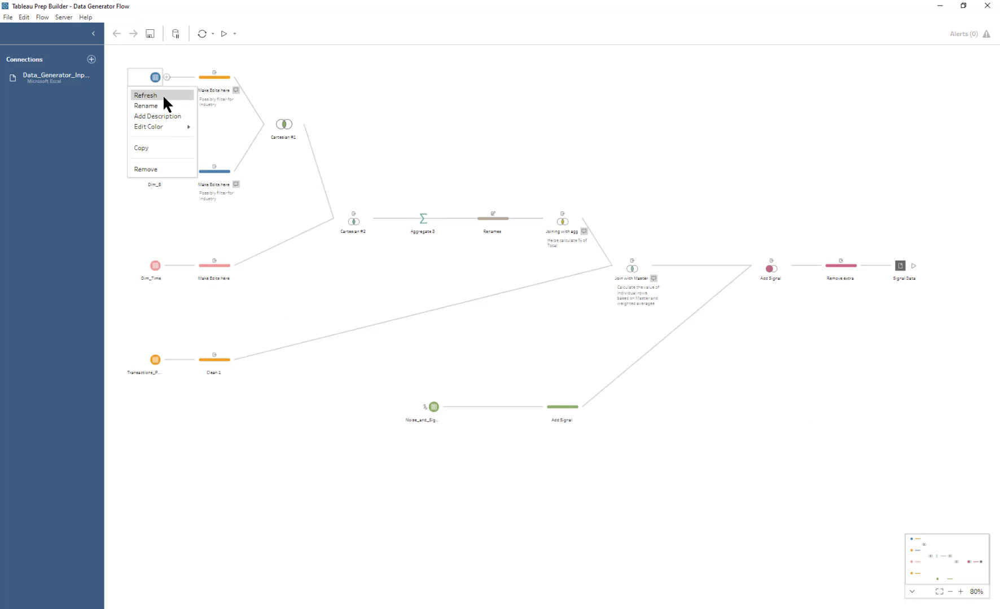
pyautogui.click(162, 95)
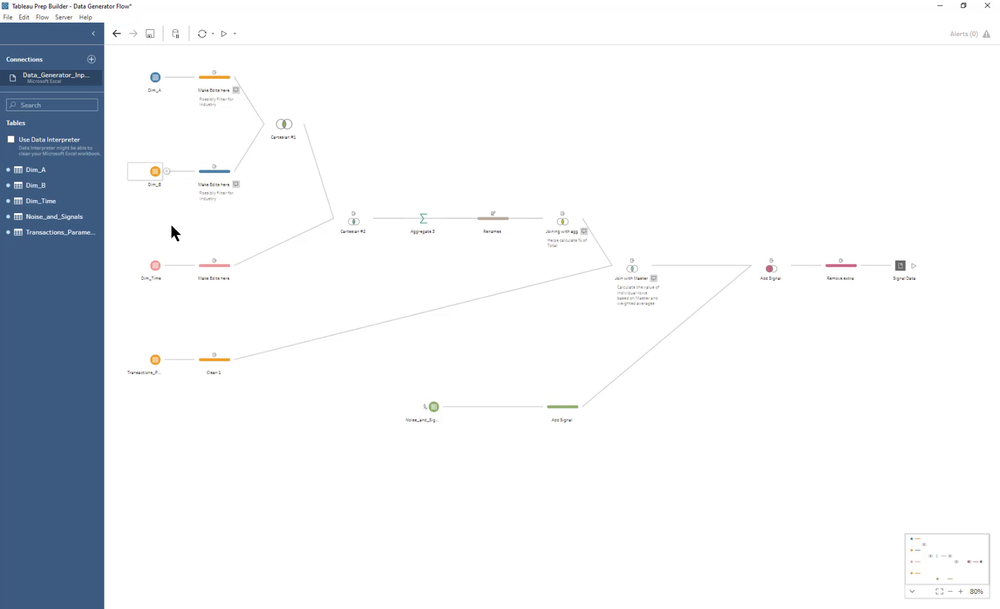
pyautogui.click(55, 217)
pyautogui.click(50, 167)
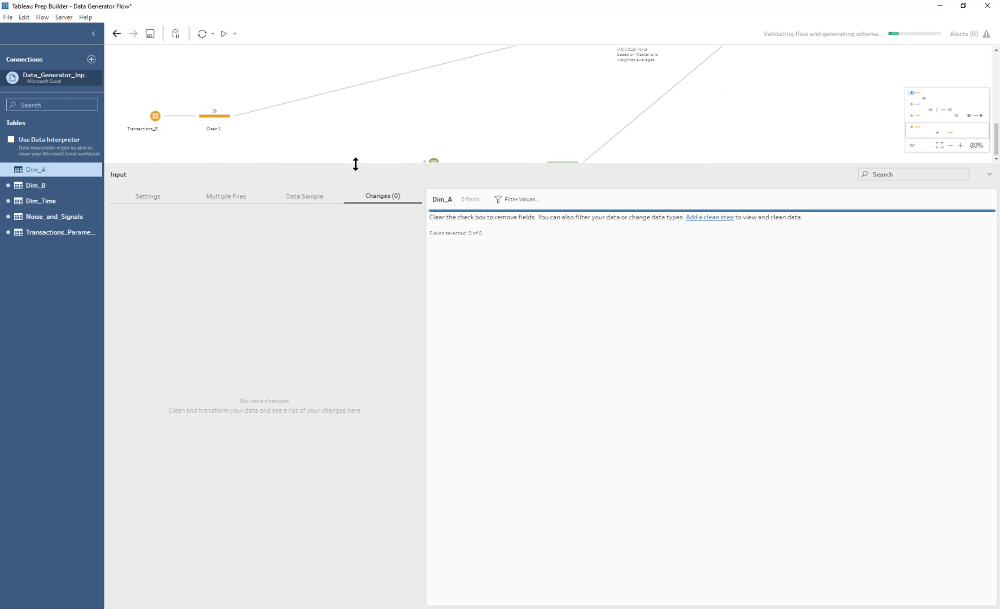
# Examine the Dim_B input fields and check the Clothing entry among the DimB Short Name values in its Make Edits here step.
pyautogui.moveTo(355, 164); pyautogui.dragTo(366, 404)
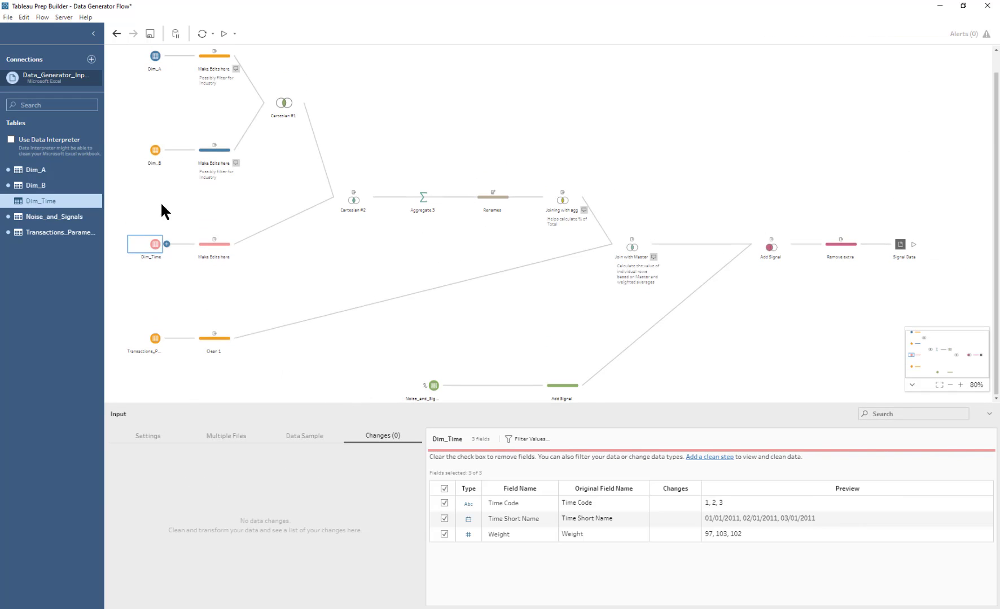
pyautogui.click(151, 157)
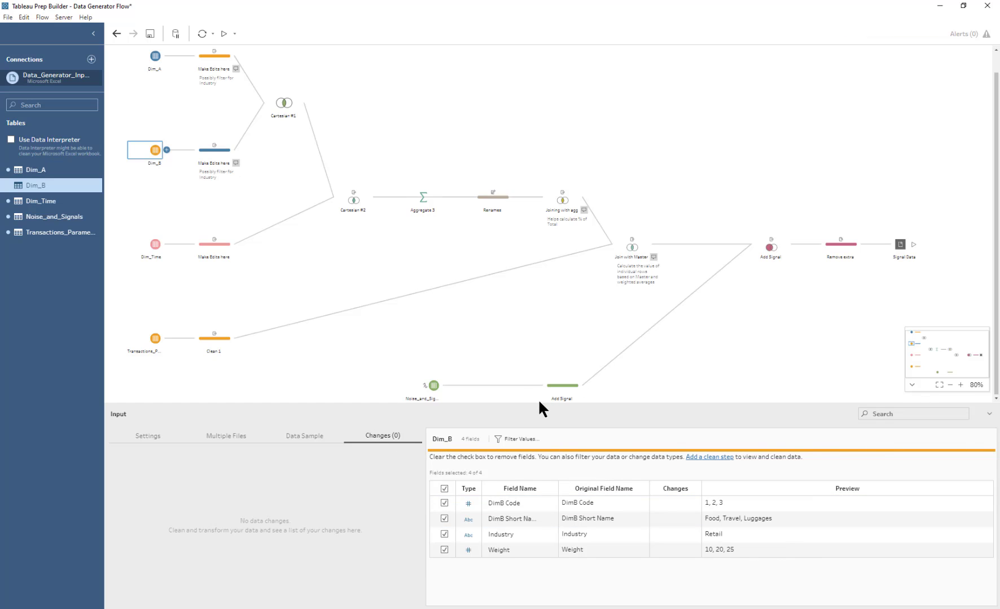
pyautogui.moveTo(537, 340); pyautogui.dragTo(536, 237)
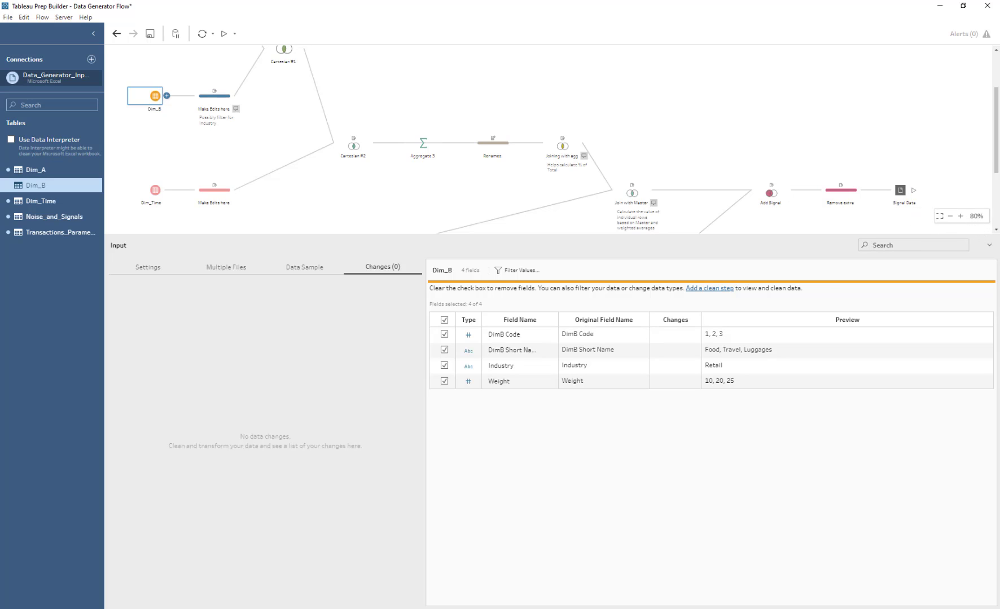
pyautogui.click(218, 103)
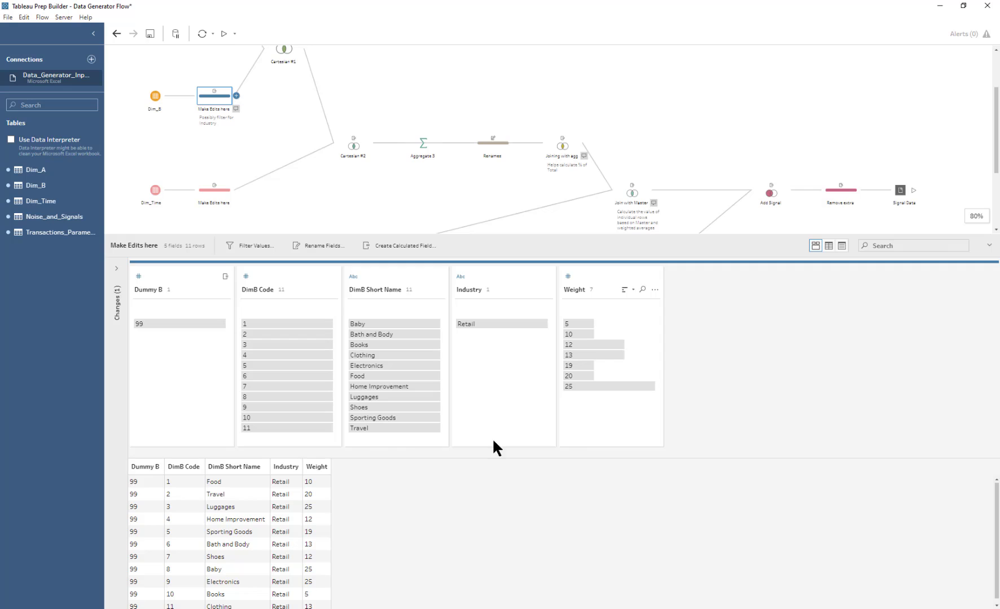
pyautogui.click(370, 355)
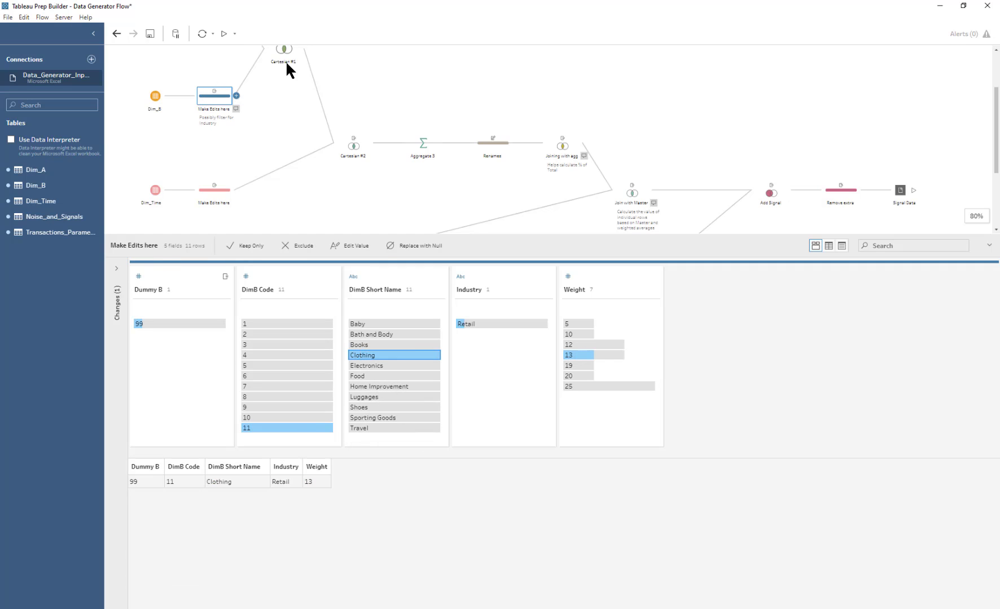
# Run the whole flow to generate Data_Generator_Output.xlsx and save the flow.
pyautogui.click(224, 34)
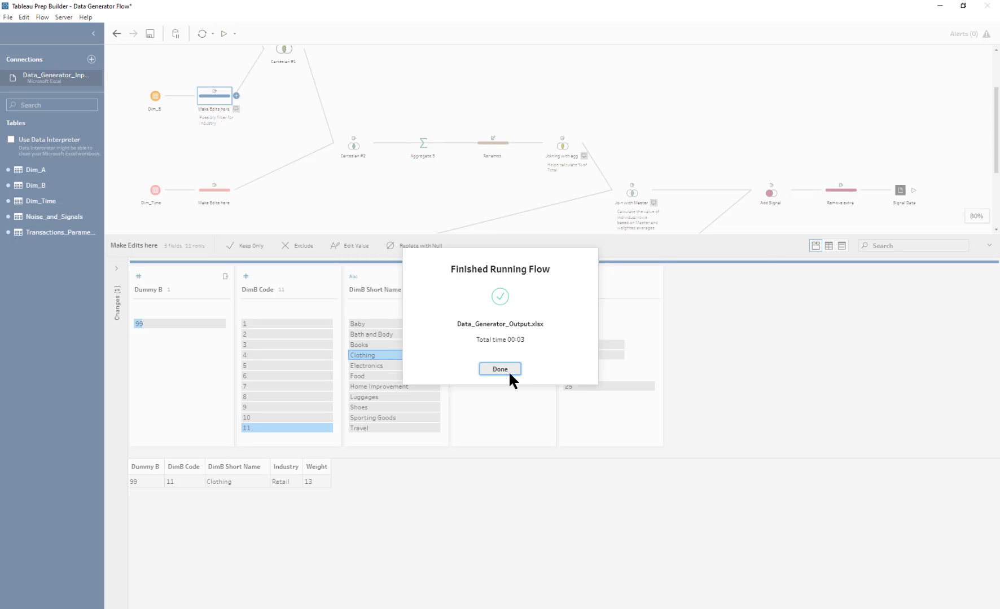
pyautogui.click(500, 370)
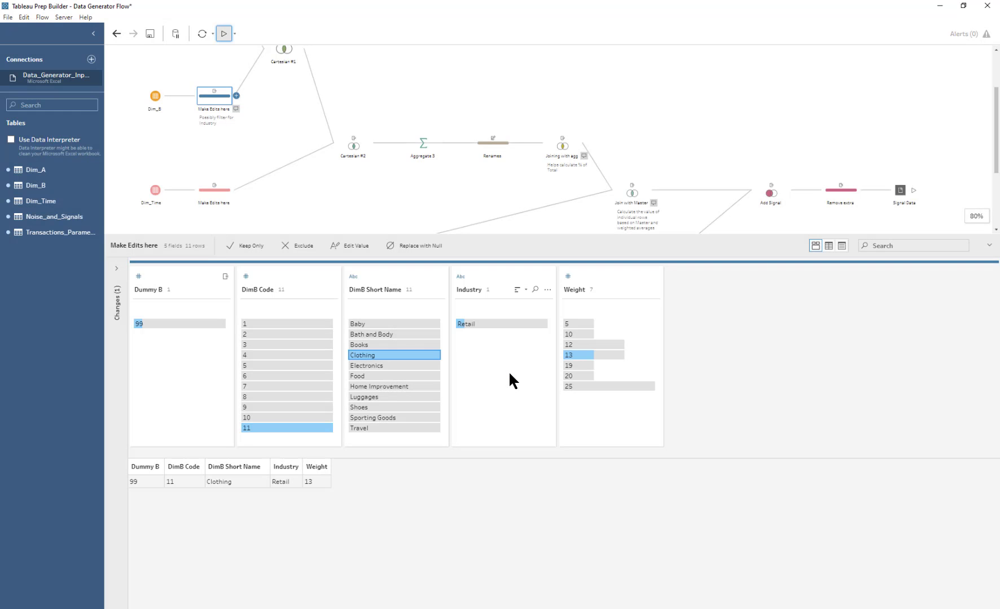
pyautogui.click(150, 34)
# Switch to the Signal_Verification workbook in Tableau, refresh the Transactions_Signal data source, and check the Measure Final Value total on Sheet 3.
pyautogui.click(940, 6)
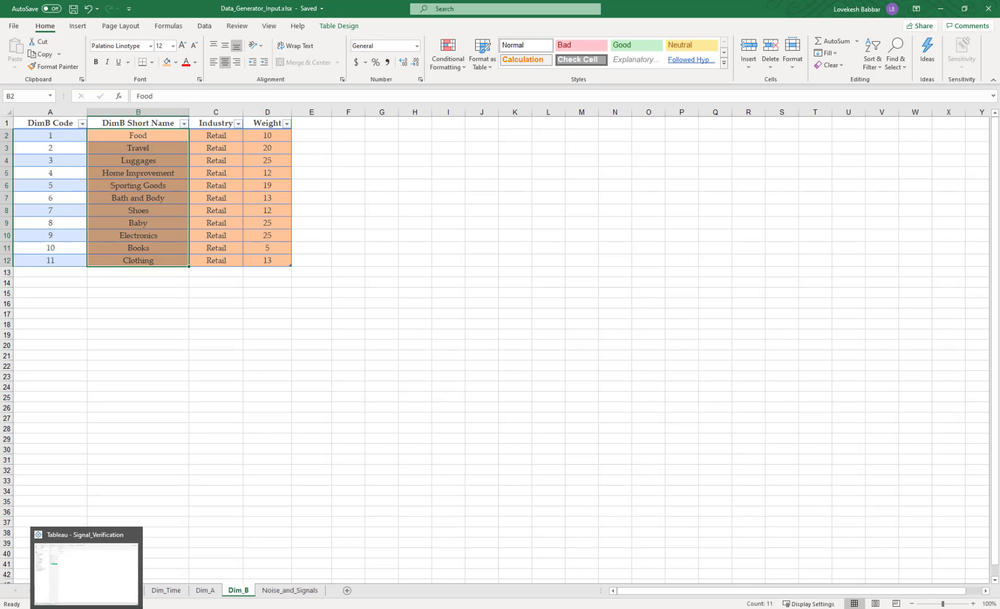
pyautogui.click(87, 608)
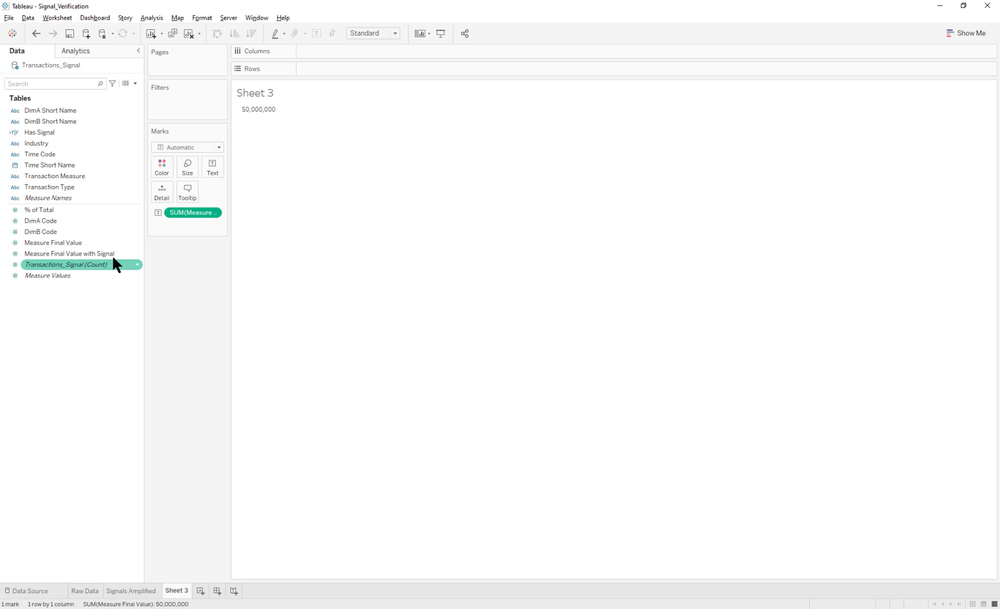
pyautogui.rightClick(40, 64)
pyautogui.click(67, 82)
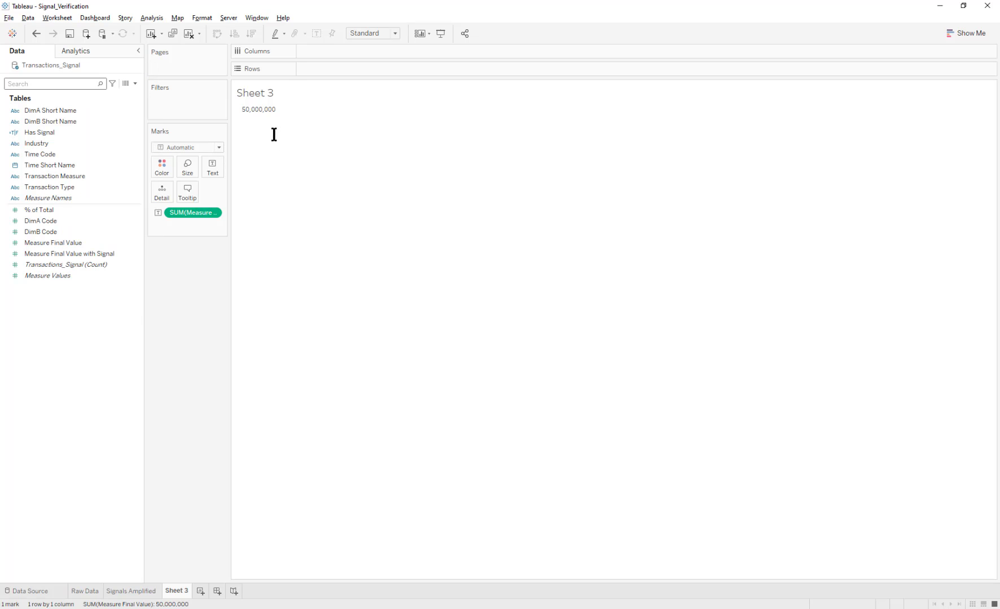
pyautogui.moveTo(259, 113)
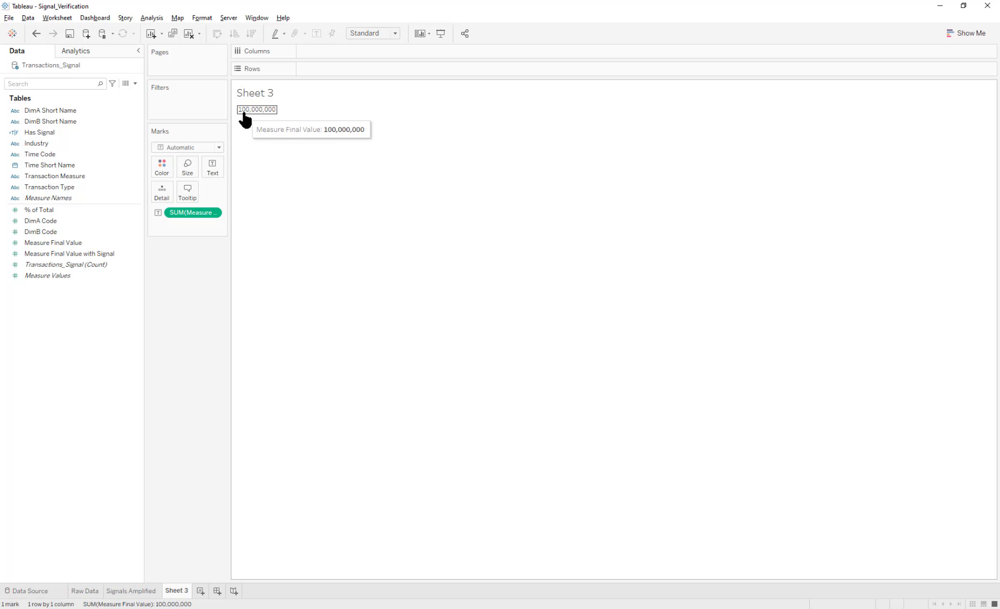
# Examine the Clothing column on the Raw Data sheet and the AMER Clothing signal points on the Signals Amplified sheet.
pyautogui.click(86, 591)
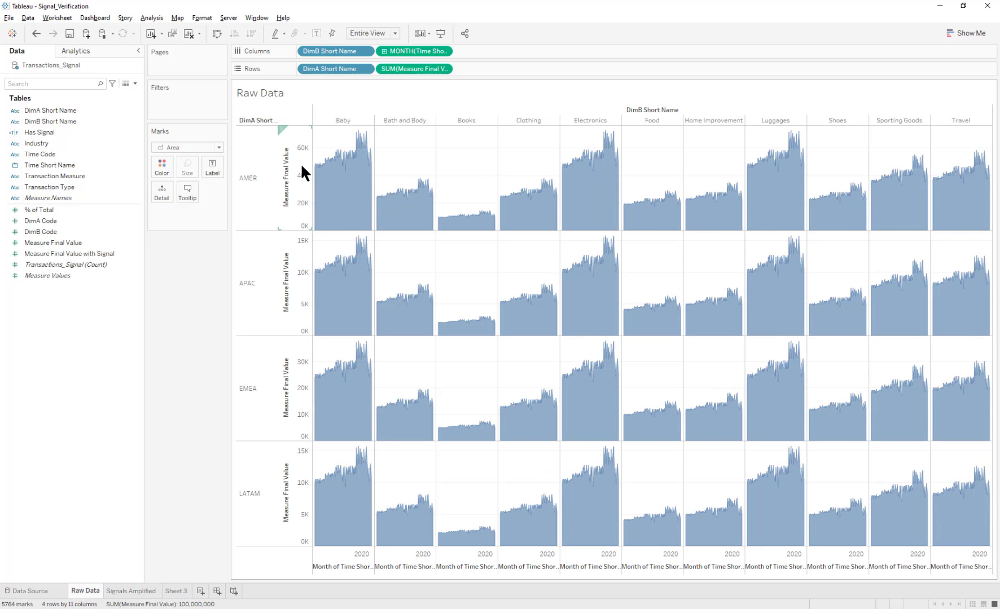
pyautogui.click(524, 116)
pyautogui.click(525, 116)
pyautogui.click(123, 592)
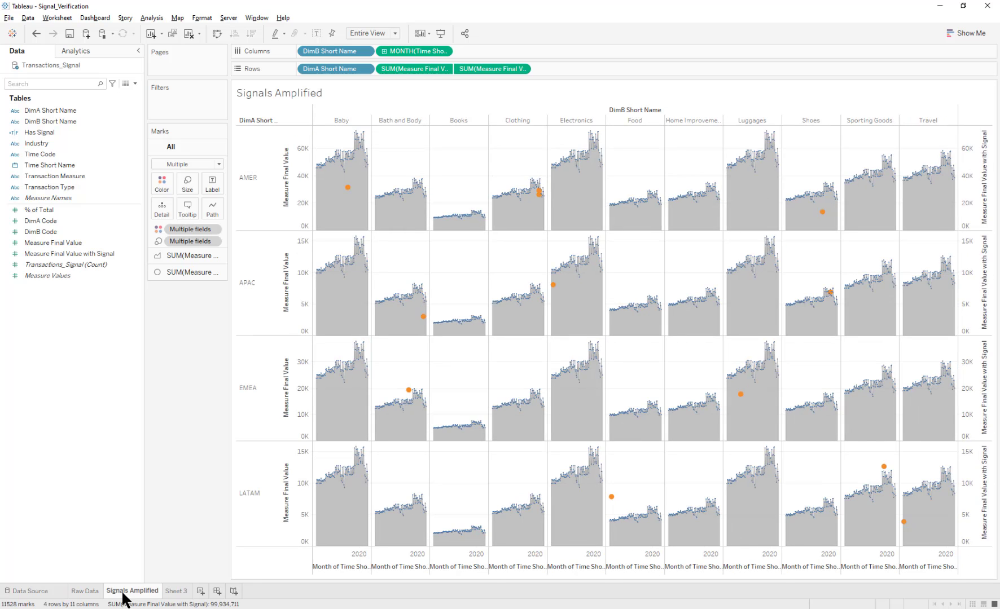
pyautogui.moveTo(539, 194)
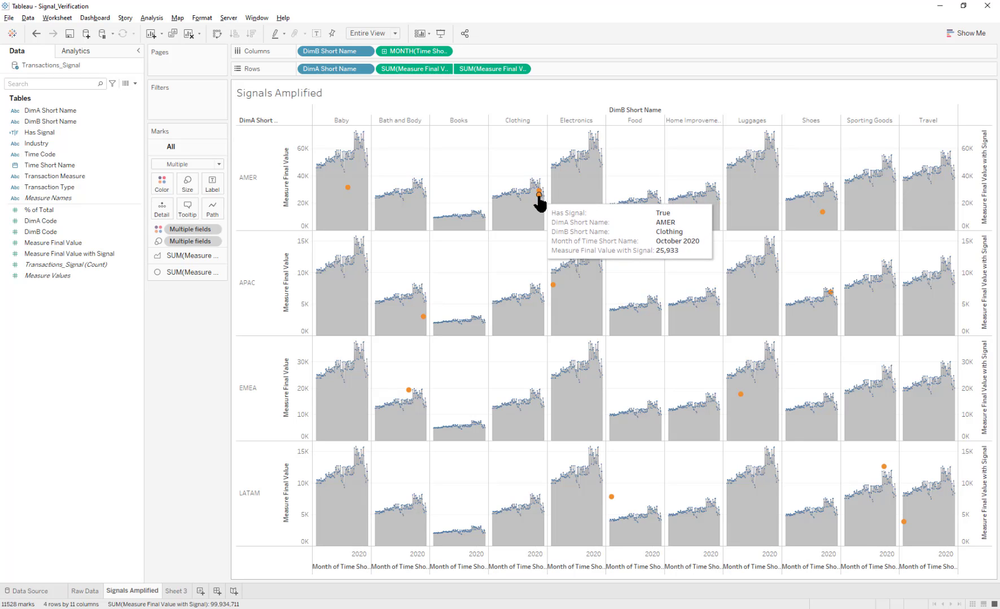
# Keep only the Clothing category in the Signals Amplified view.
pyautogui.click(517, 117)
pyautogui.click(555, 136)
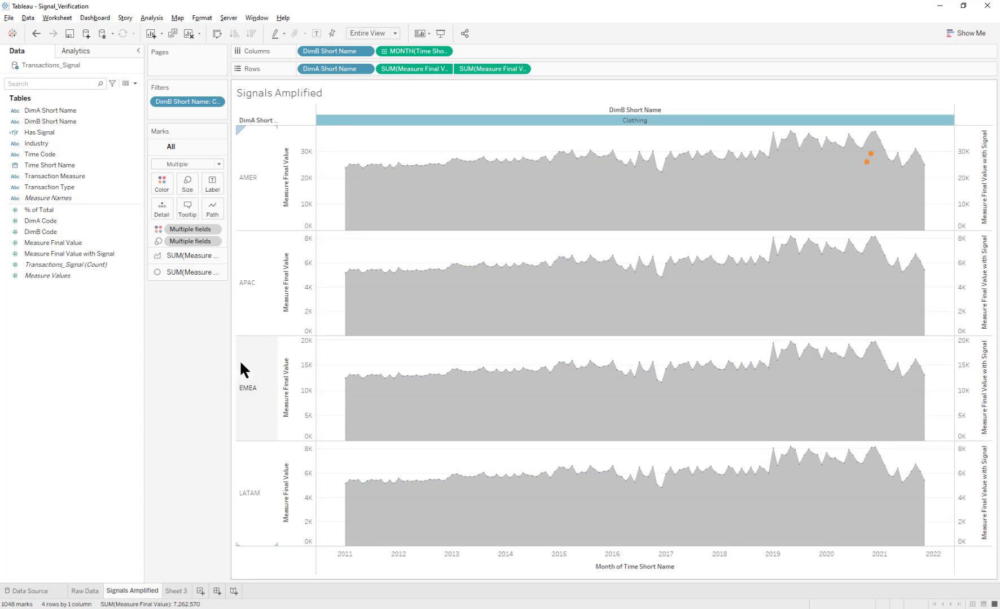
pyautogui.click(179, 416)
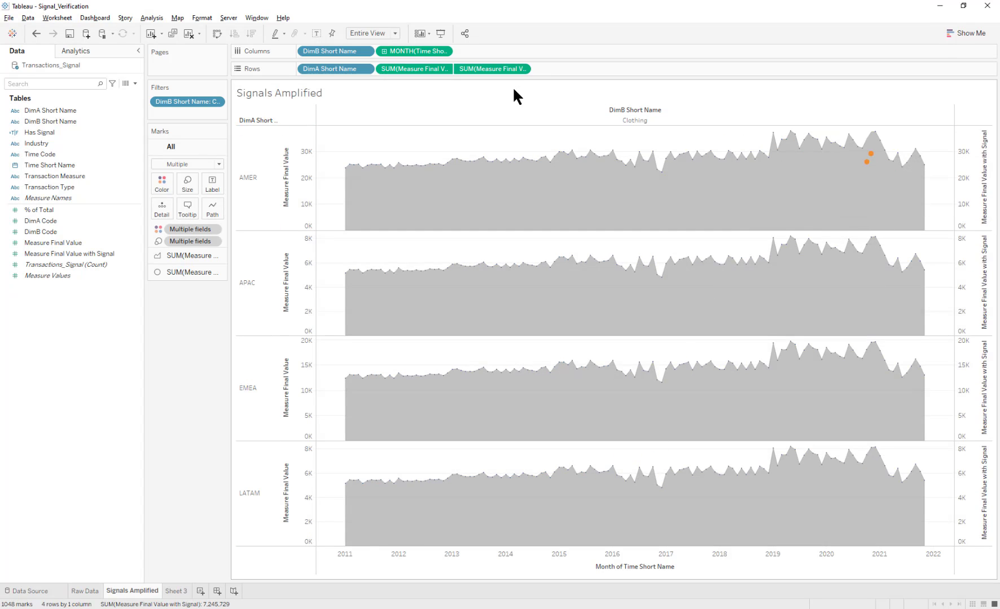
# Turn off the dual axis for Measure Final Value with Signal and change its mark type to Line.
pyautogui.rightClick(478, 67)
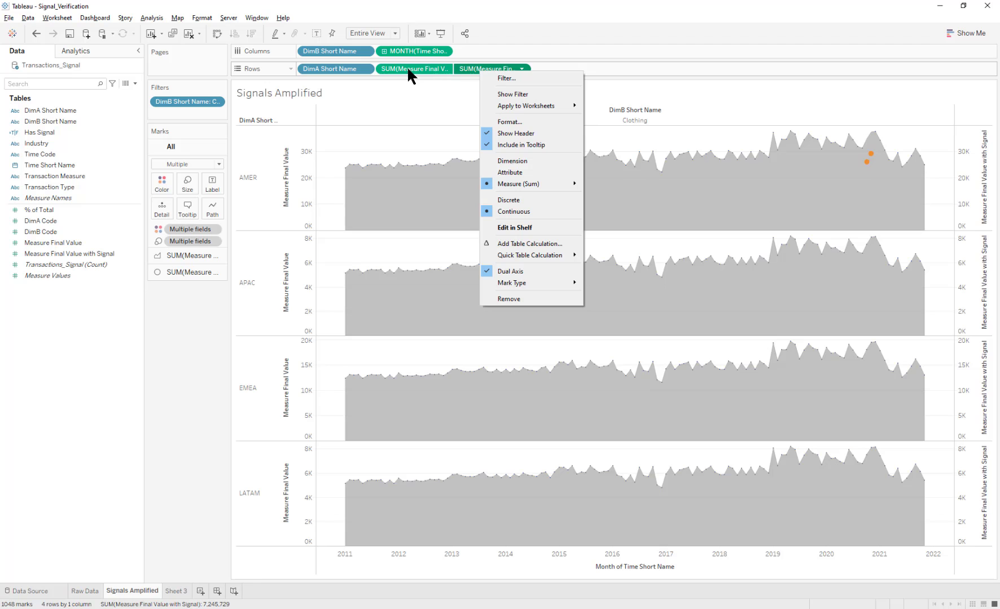
pyautogui.click(549, 267)
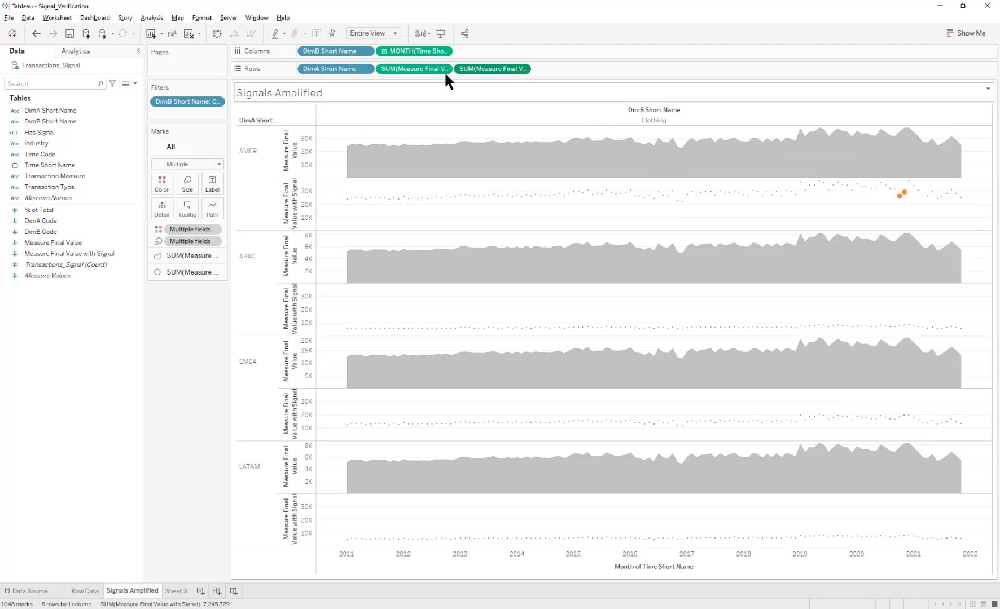
pyautogui.click(524, 68)
pyautogui.click(523, 69)
pyautogui.click(176, 197)
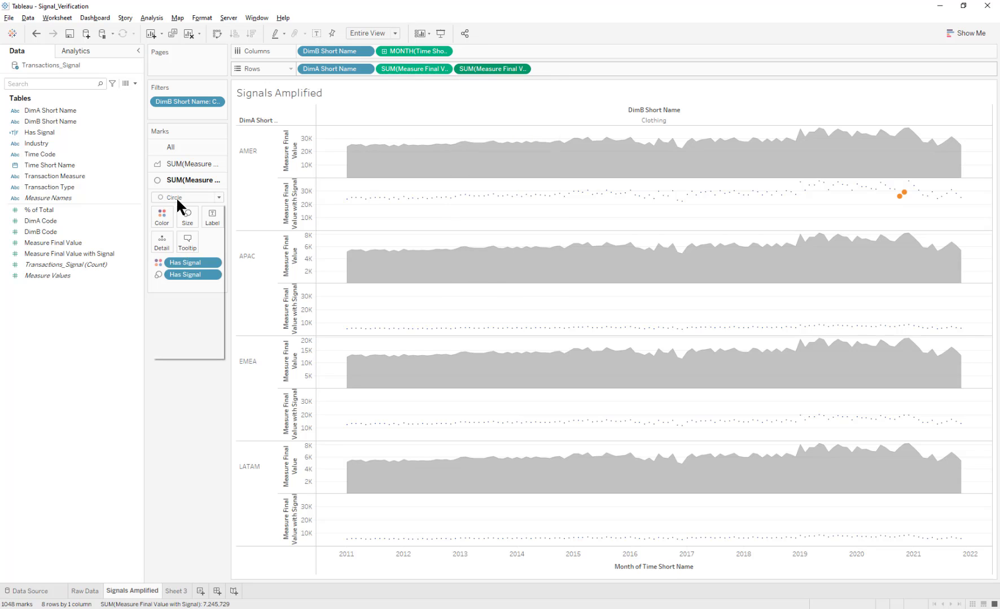
pyautogui.click(179, 232)
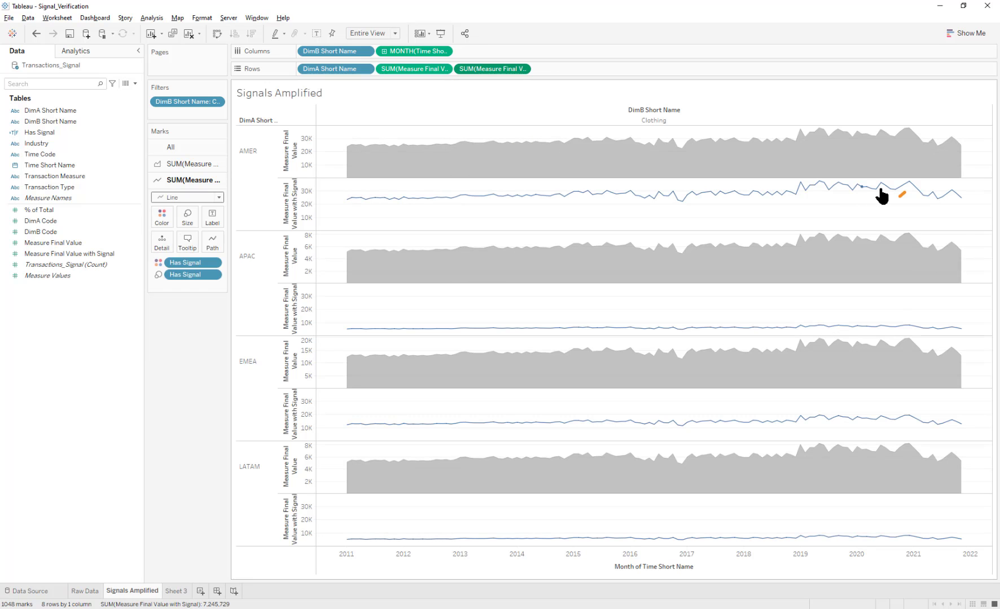
# Remove the Has Signal fields from the chart marks and inspect the AMER Clothing values for October 2020.
pyautogui.moveTo(905, 195)
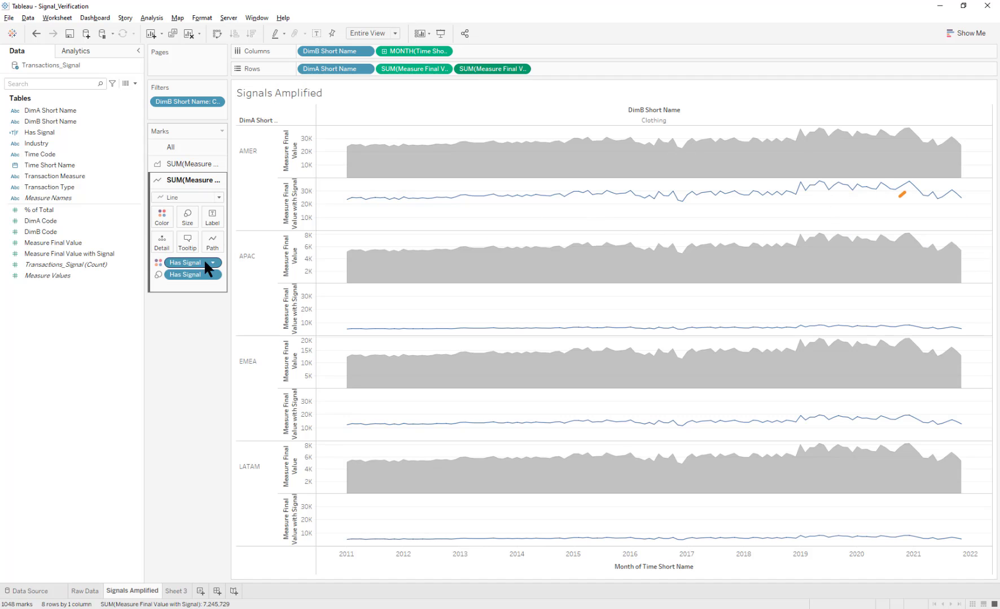
pyautogui.moveTo(193, 265); pyautogui.dragTo(201, 334)
pyautogui.moveTo(898, 206)
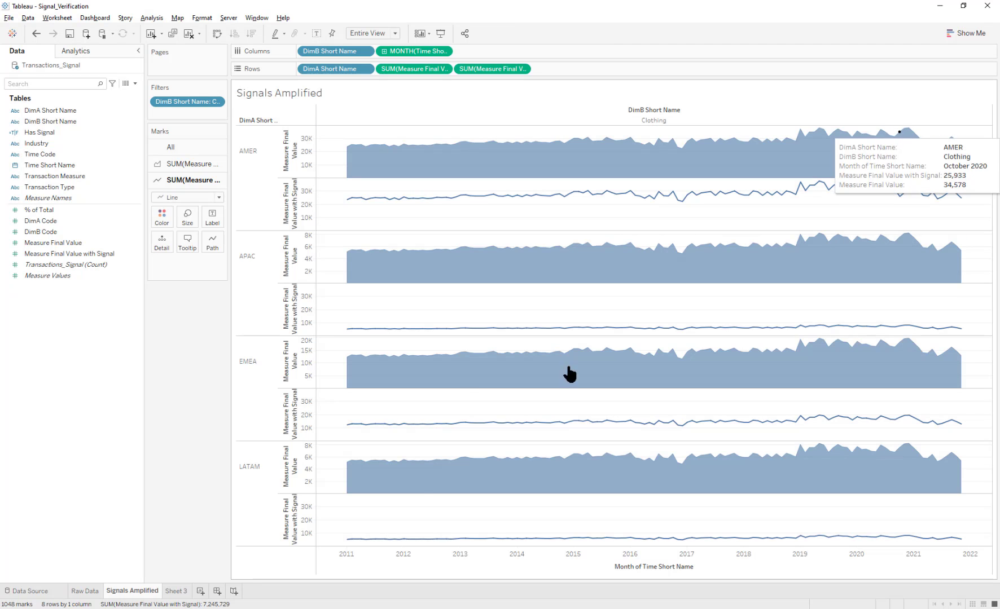
# Undo the Has Signal removal, the Line mark type, the dual axis change and the Clothing filter on Signals Amplified.
pyautogui.hotkey('ctrl', 'z')
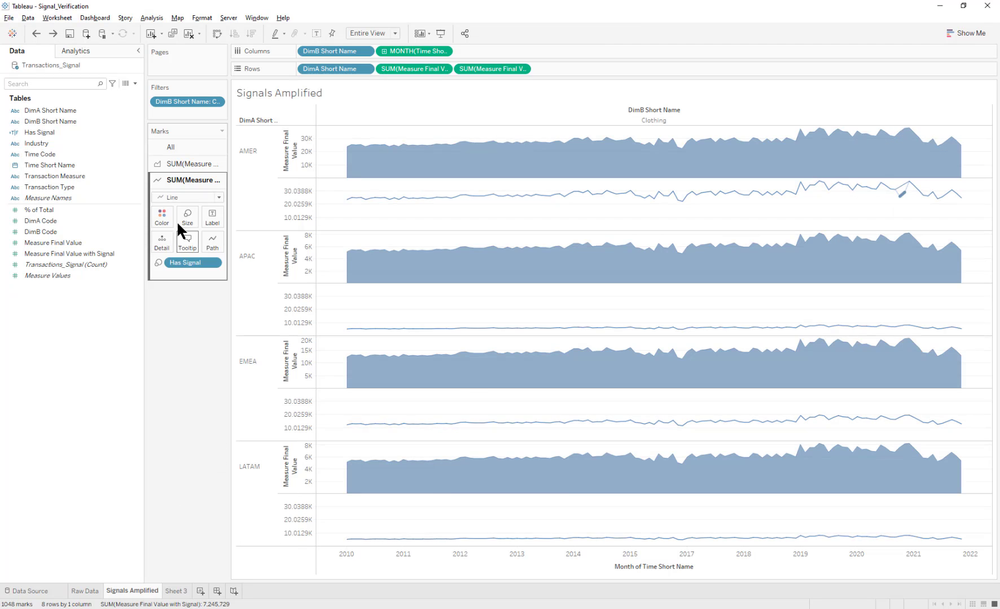
pyautogui.click(32, 32)
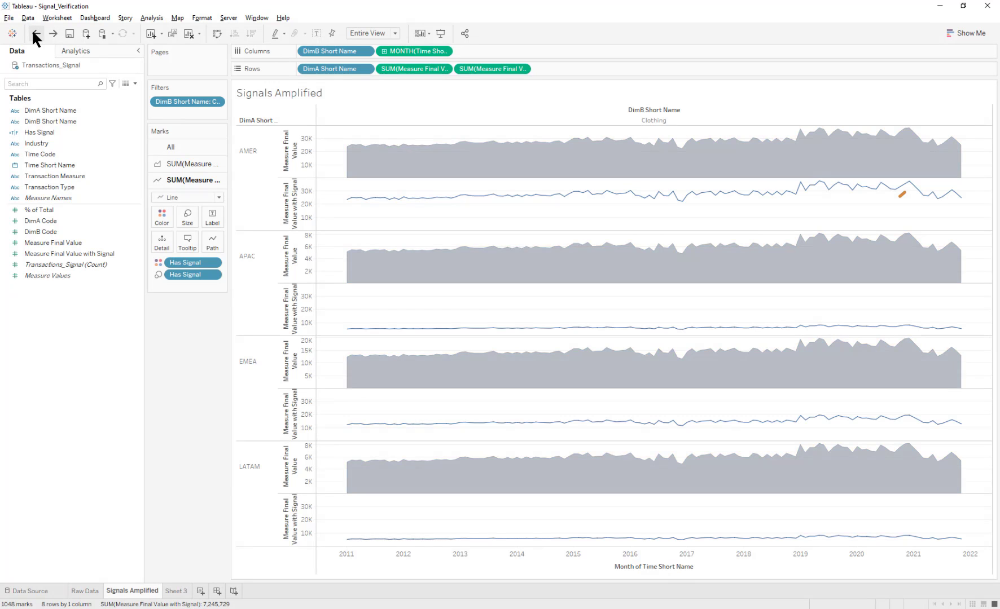
pyautogui.click(33, 33)
pyautogui.click(33, 33)
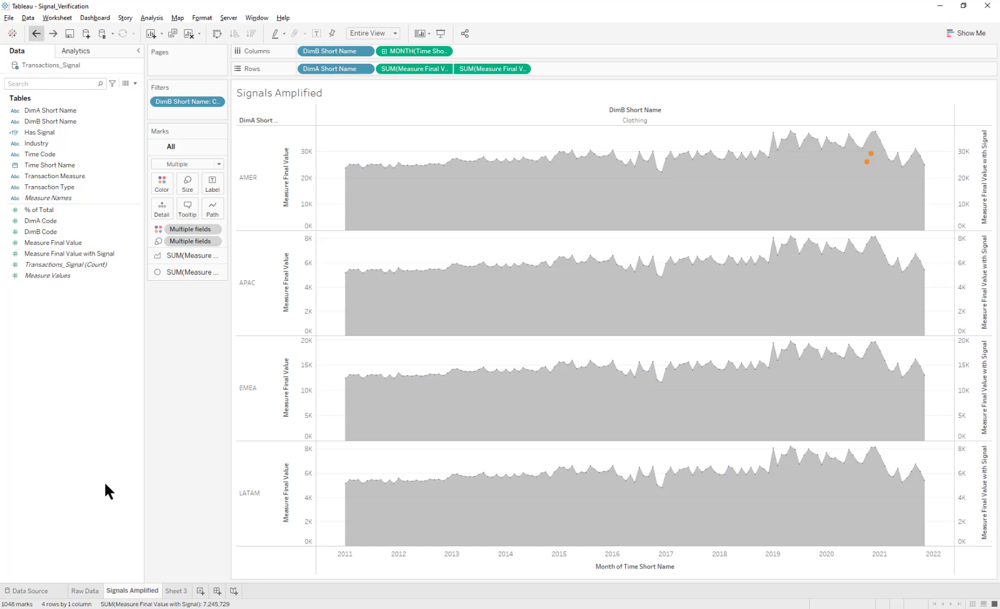
pyautogui.hotkey('ctrl', 'z')
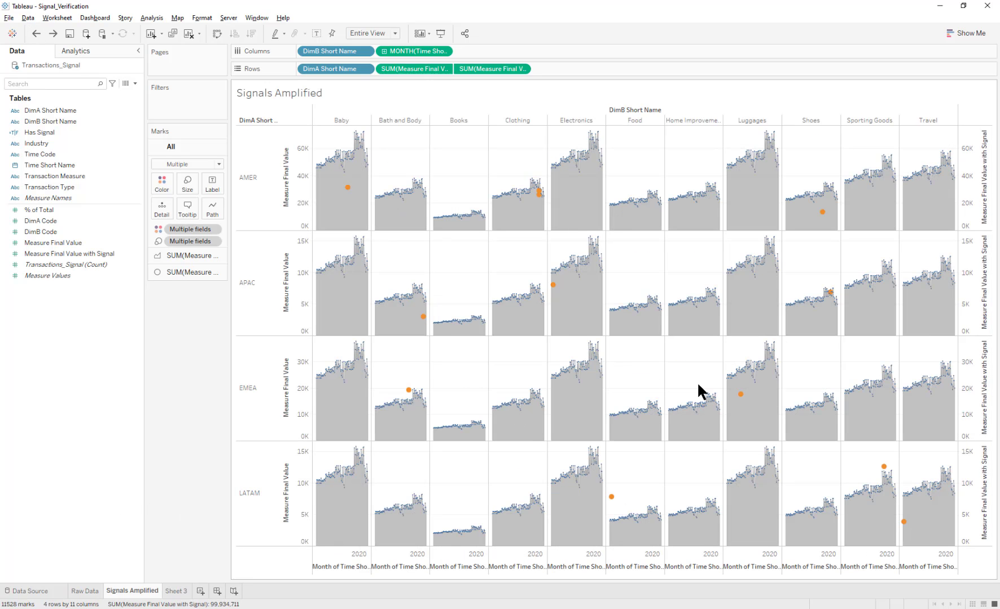